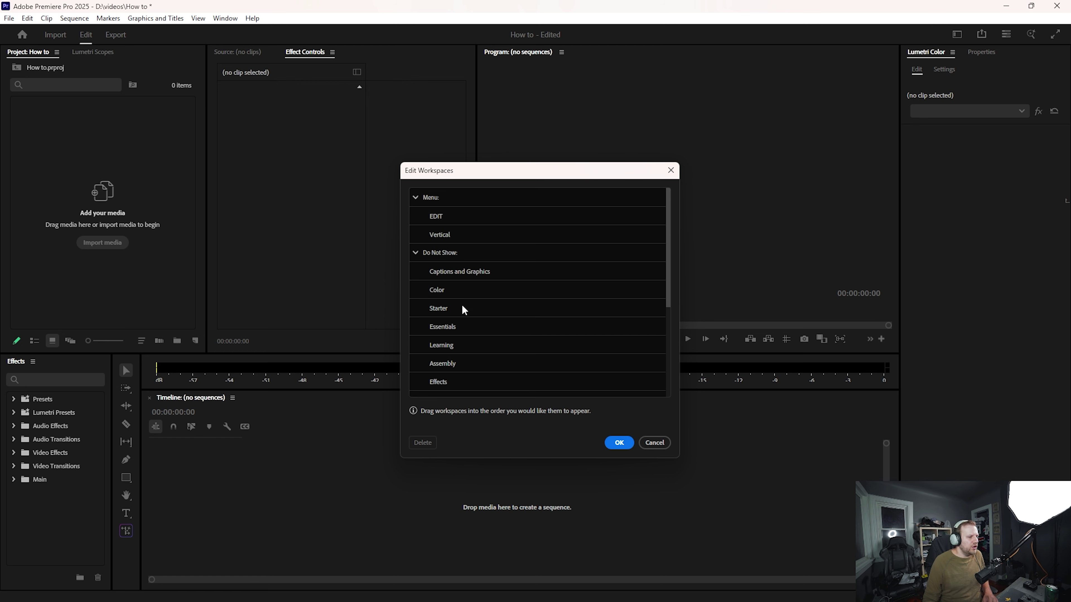
Step: Look through the list of shown and hidden workspaces, then close the workspace editor without changes
scroll(460, 326, "down", 3)
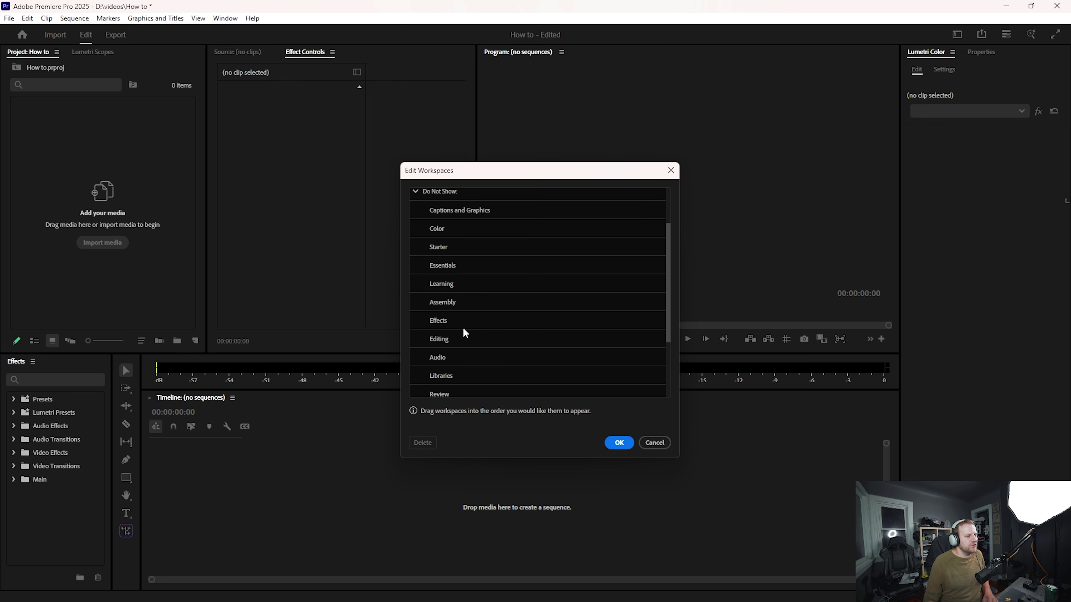
scroll(463, 330, "up", 3)
left_click(654, 442)
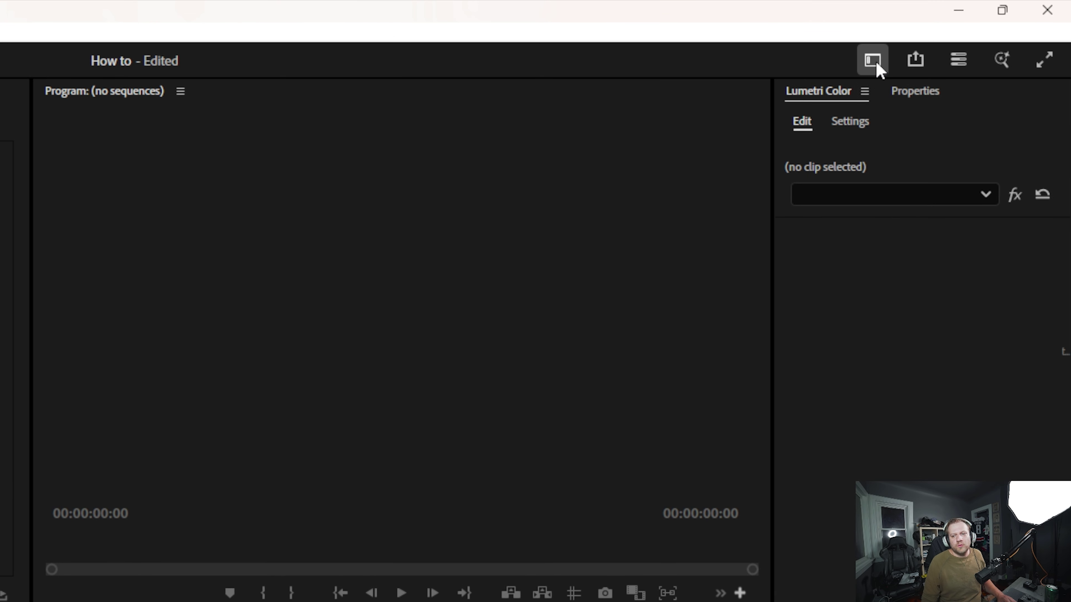
Step: Reopen the workspace editor and move the Vertical workspace into the Do Not Show group, below Captions and Graphics
left_click(873, 60)
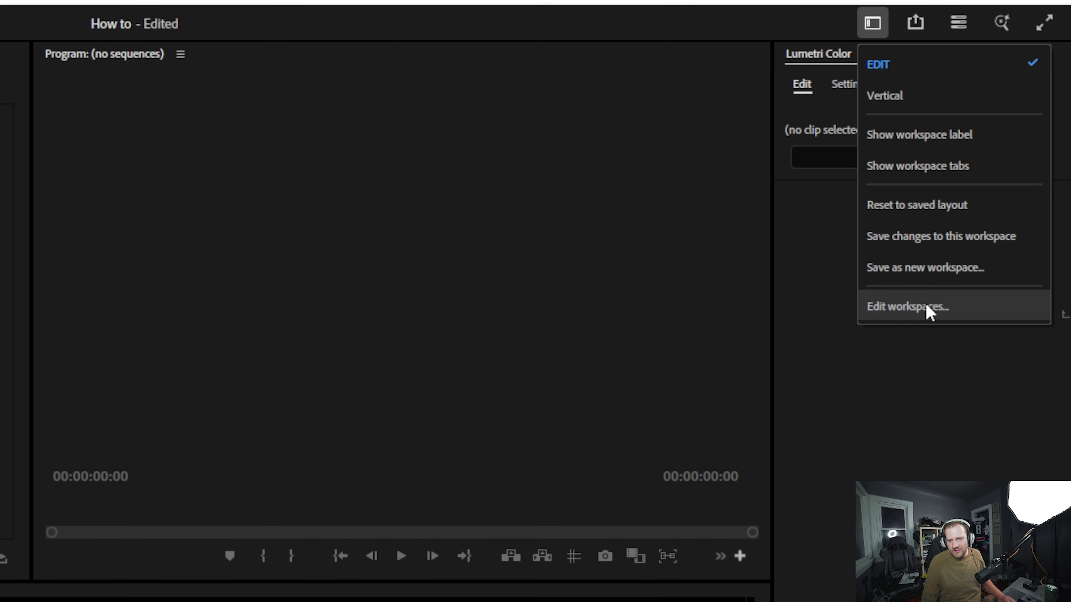
left_click(927, 309)
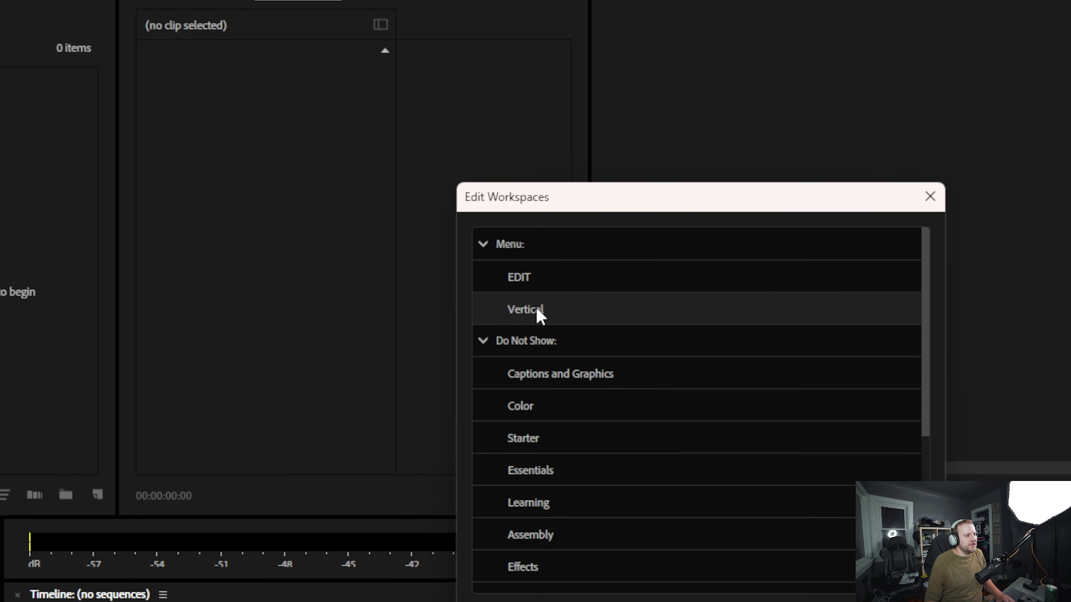
left_click_drag(536, 310, 624, 394)
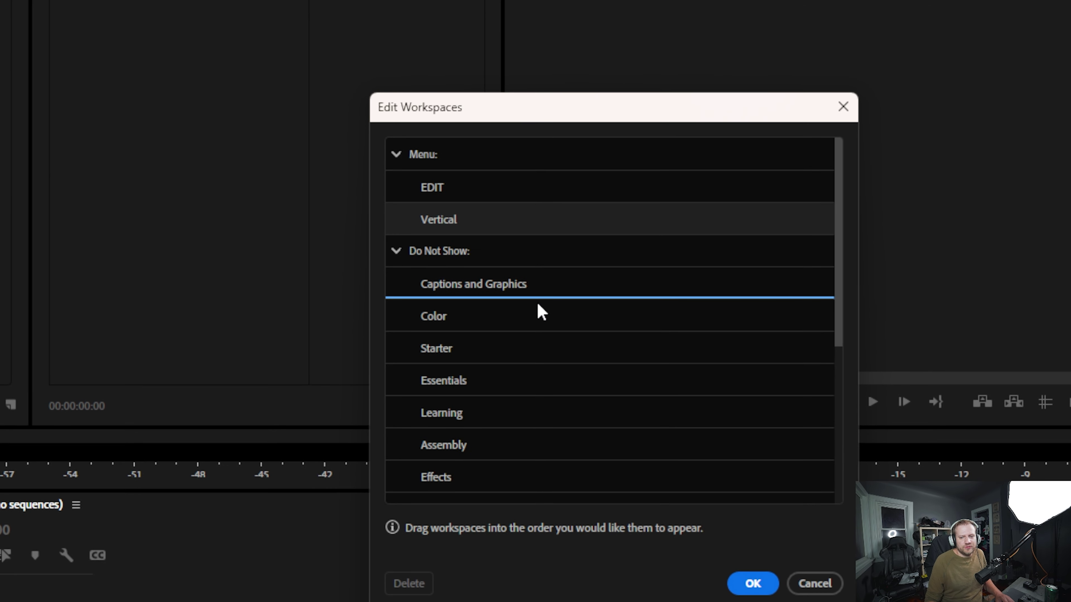
left_click_drag(538, 305, 537, 302)
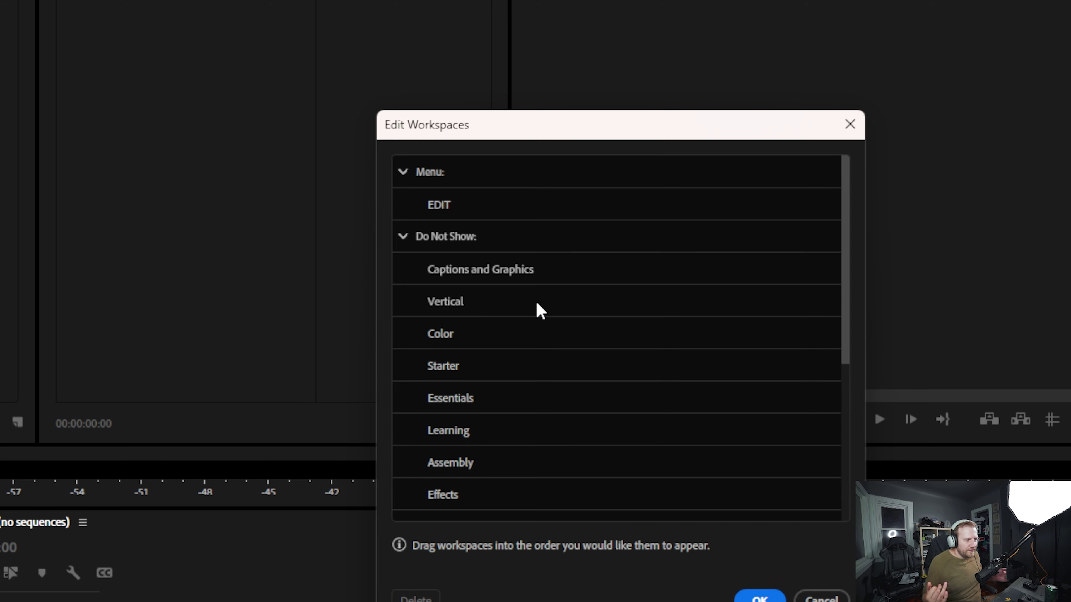
left_click_drag(534, 299, 497, 279)
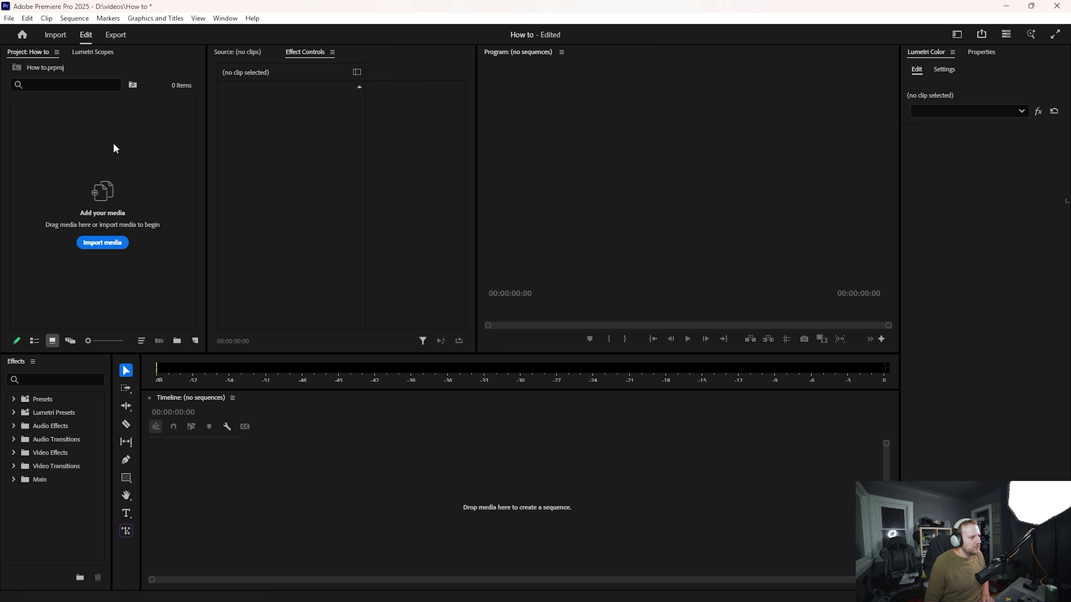
Step: Switch to File Explorer to bring the MP4 video clips into the project, and look through the imported media
mouse_move(300, 591)
left_click(475, 597)
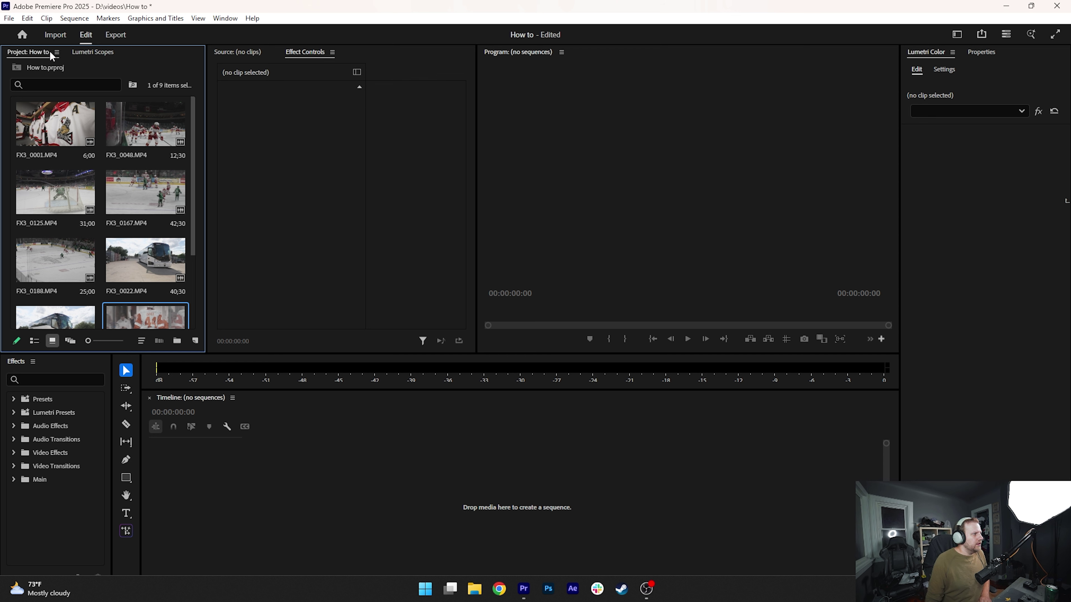
scroll(124, 194, "down", 3)
scroll(127, 203, "up", 3)
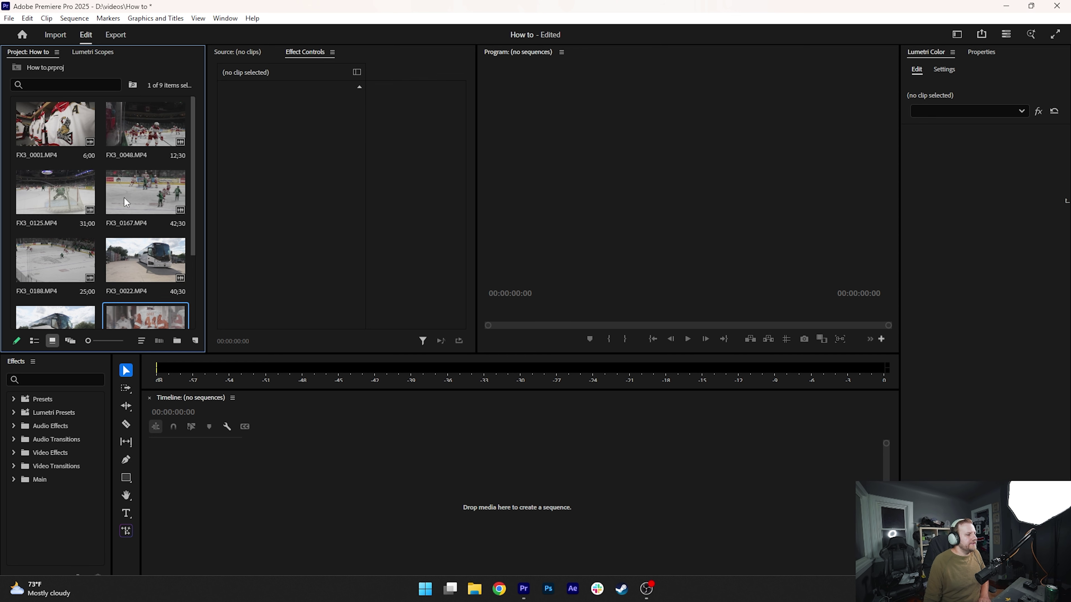
Step: Display the project media in List View, then return to Icon View
left_click(34, 341)
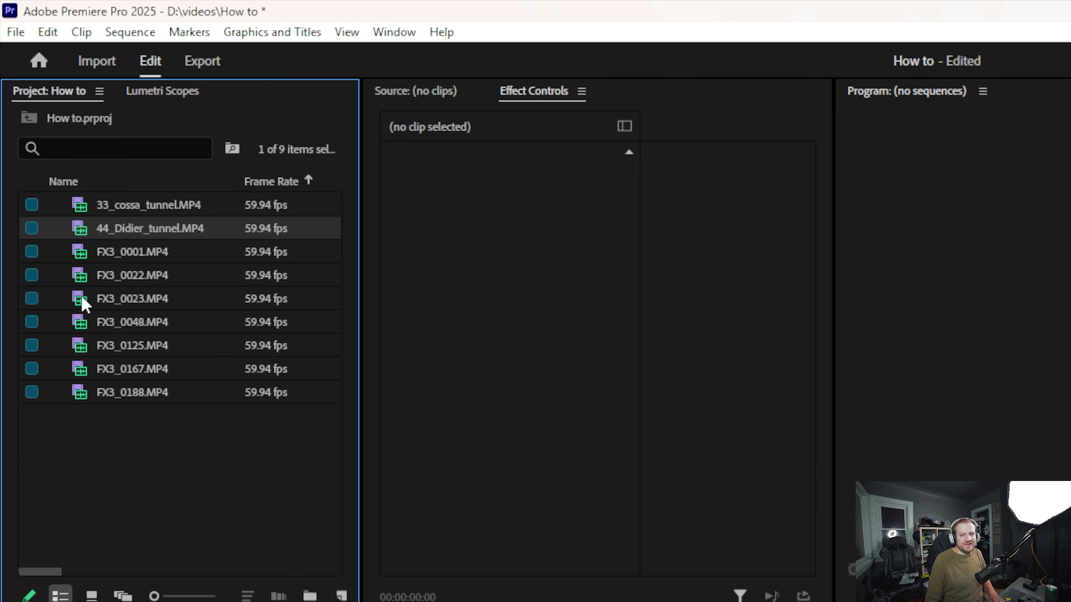
mouse_move(114, 277)
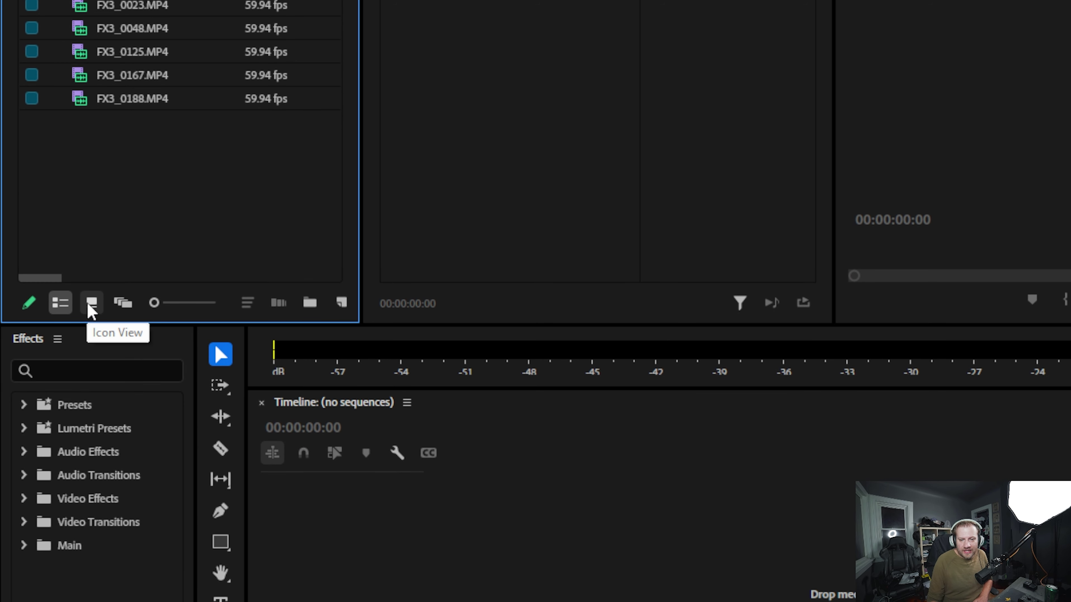
left_click(90, 303)
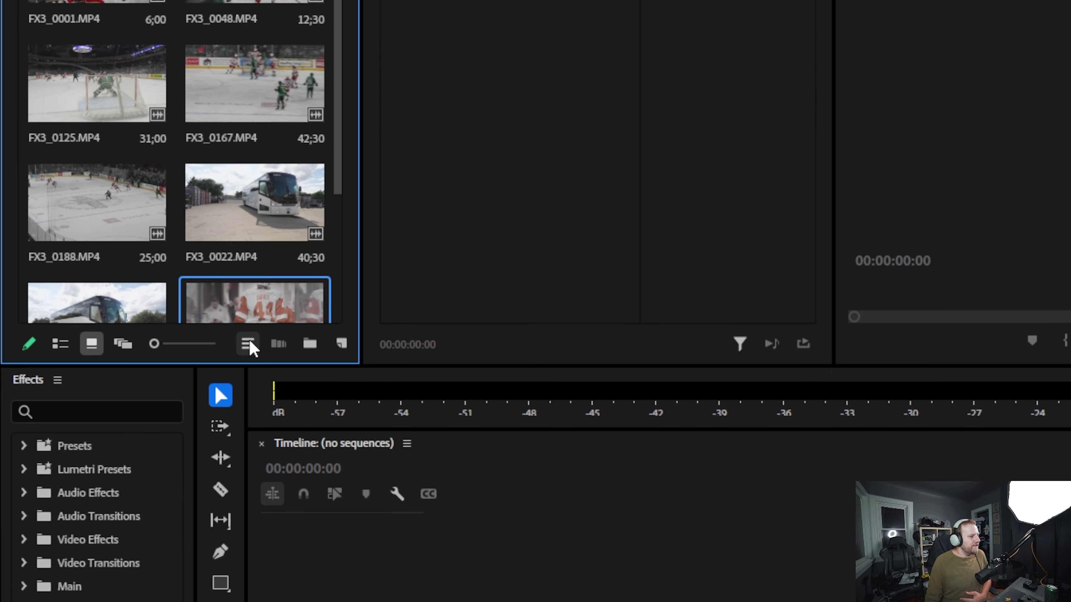
Step: Arrange the project thumbnails by List View Sort, and enlarge and shrink them to a two-column thumbnail size
left_click(248, 593)
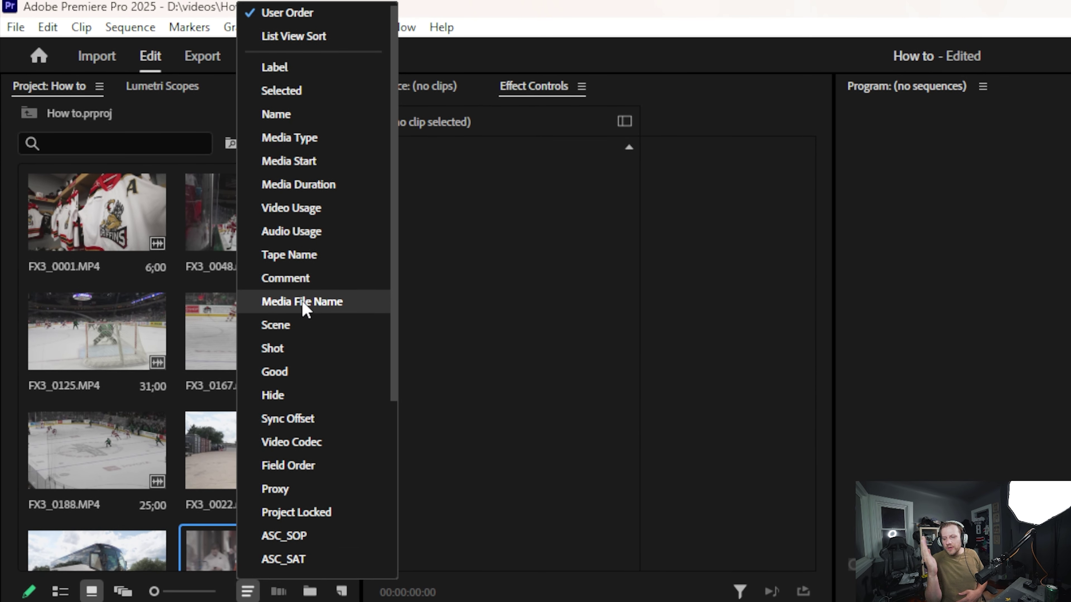
left_click(314, 47)
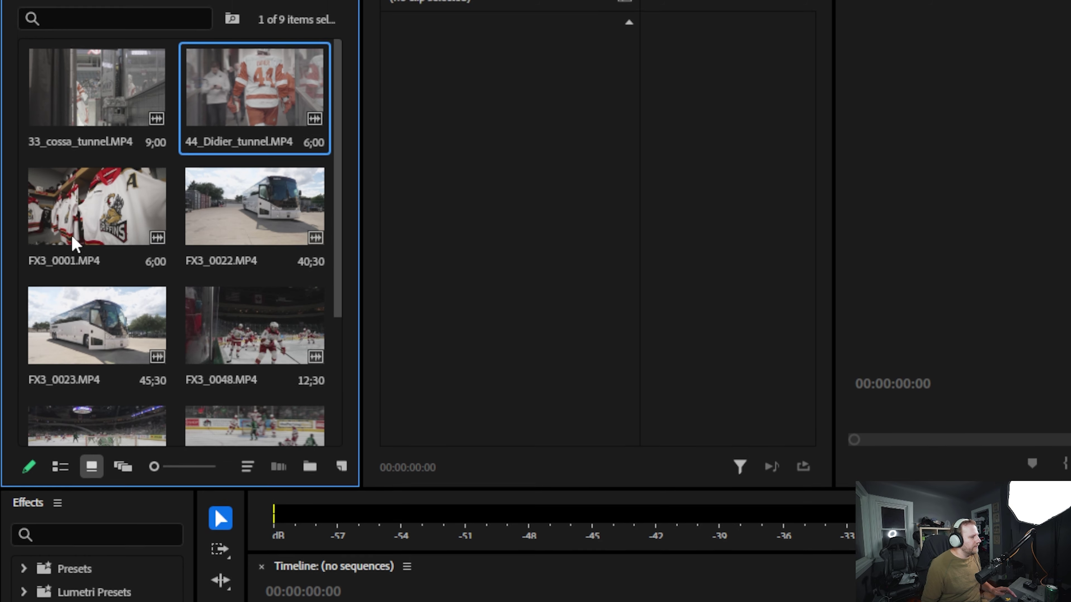
left_click_drag(154, 453, 186, 454)
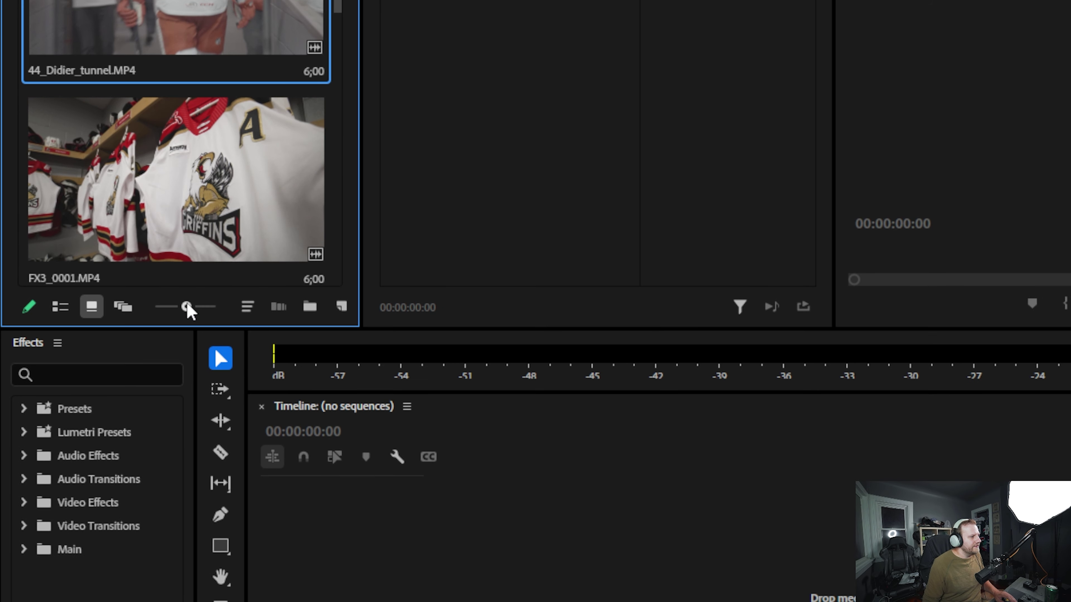
left_click_drag(175, 306, 167, 306)
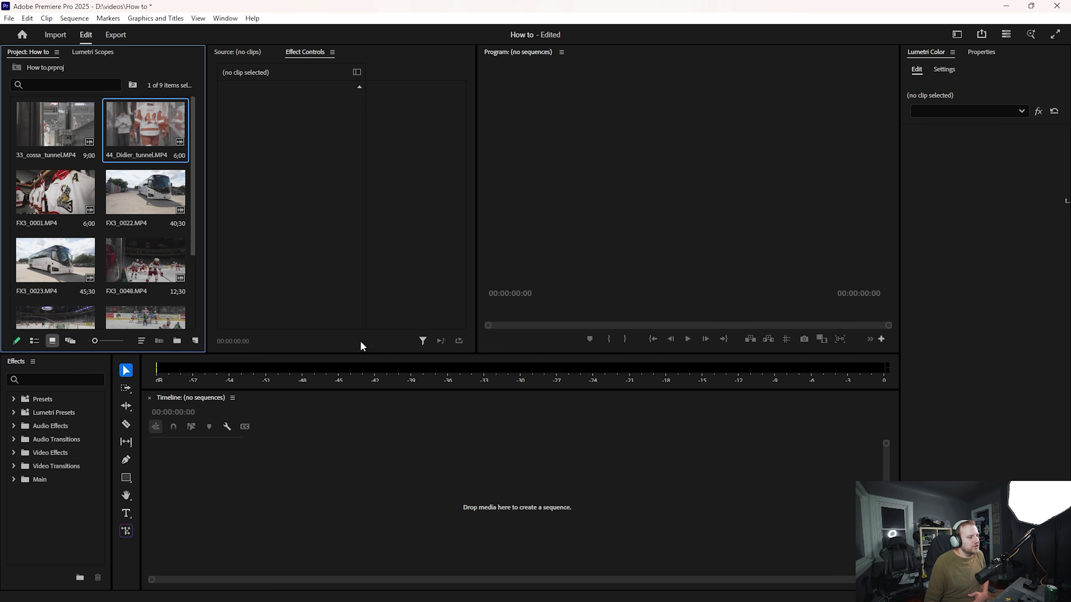
Step: Show the Source monitor and load the clip FX3_0001.MP4 into it
left_click(255, 52)
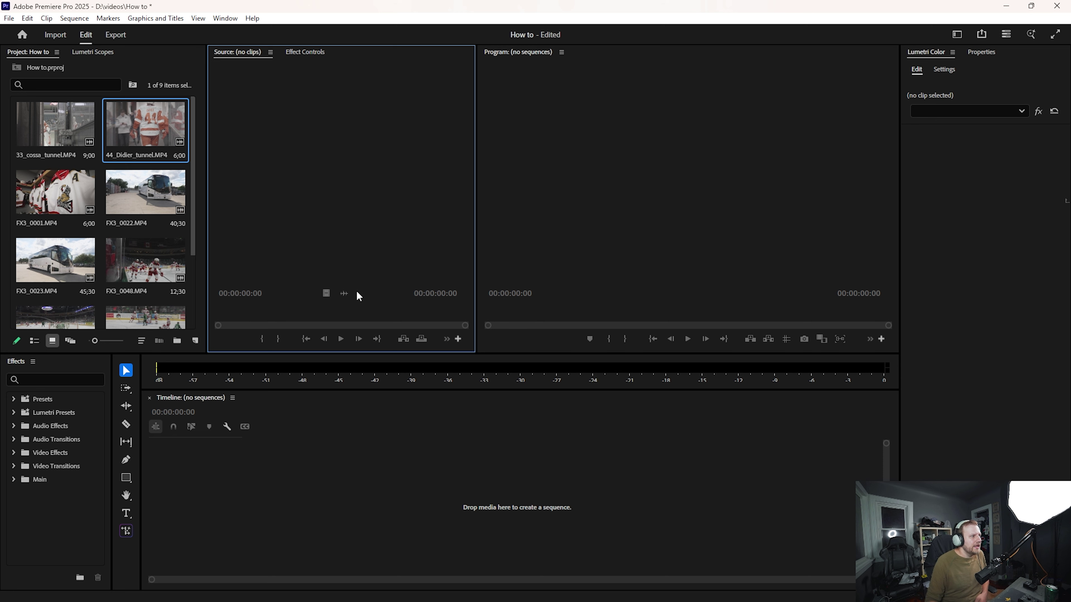
double_click(55, 193)
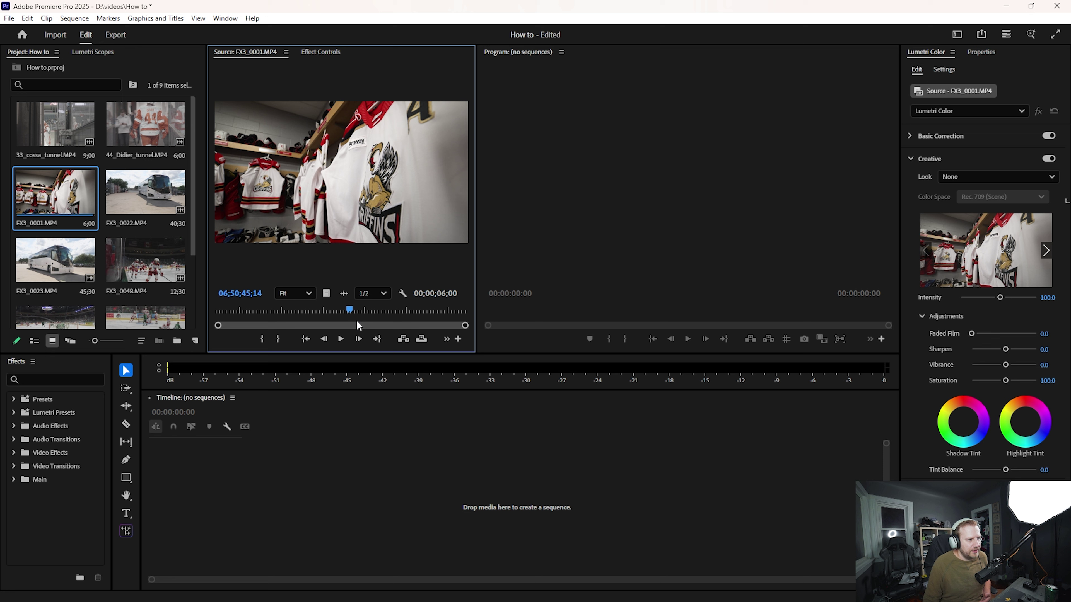
Step: Mark an in and an out point on FX3_0001.MP4 in the Source monitor, then clear both marks
left_click(353, 311)
left_click_drag(353, 307, 377, 313)
key("i")
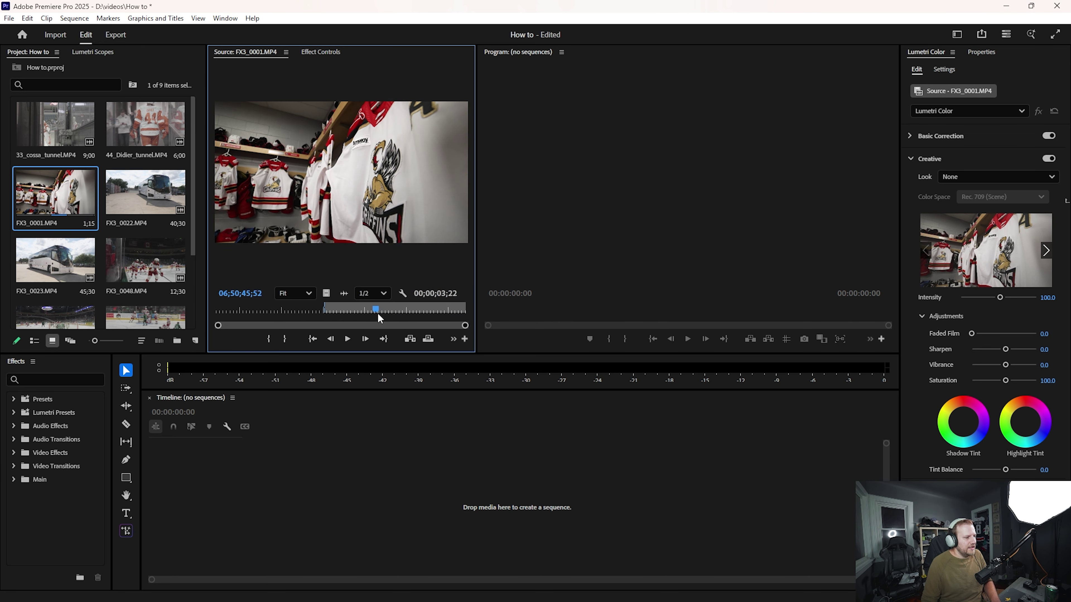
key("o")
key("ctrl+shift+x")
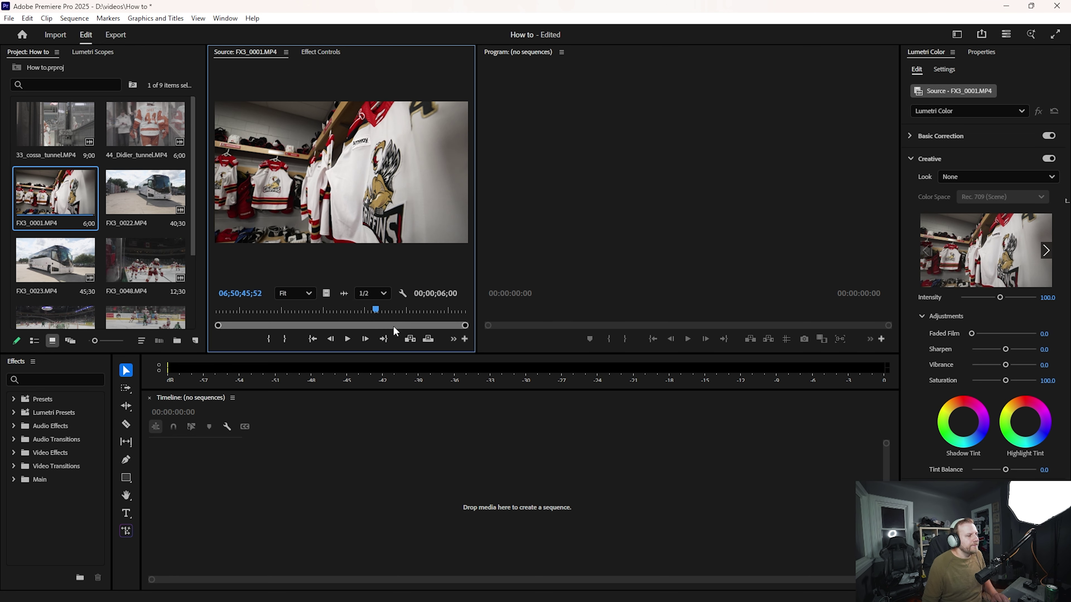
Step: Look at the Program monitor and the Properties panel, then return to the Lumetri Color panel
left_click(584, 65)
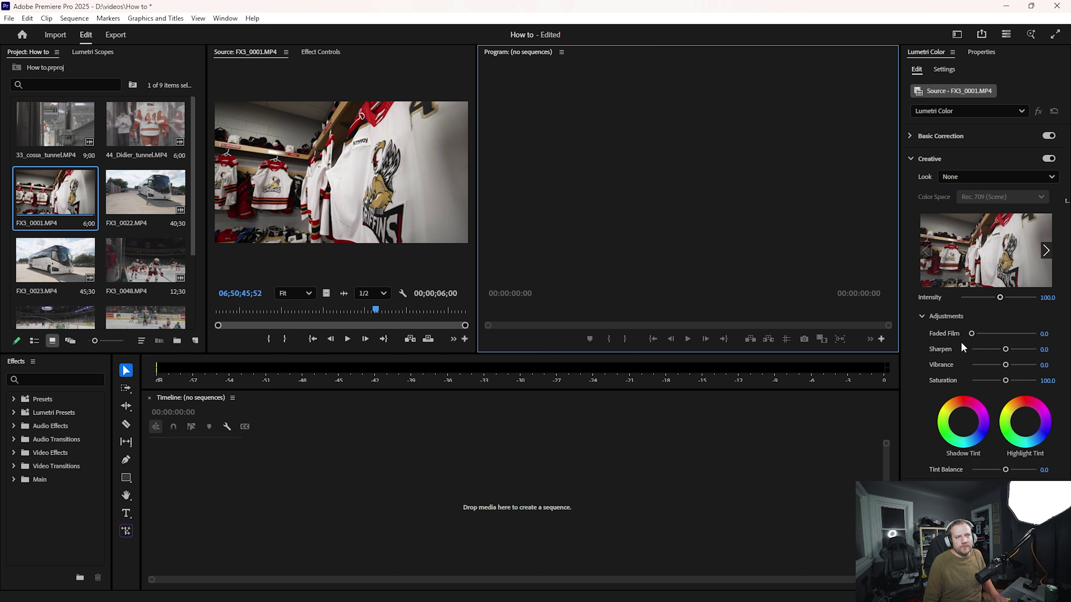
left_click(984, 53)
left_click(916, 55)
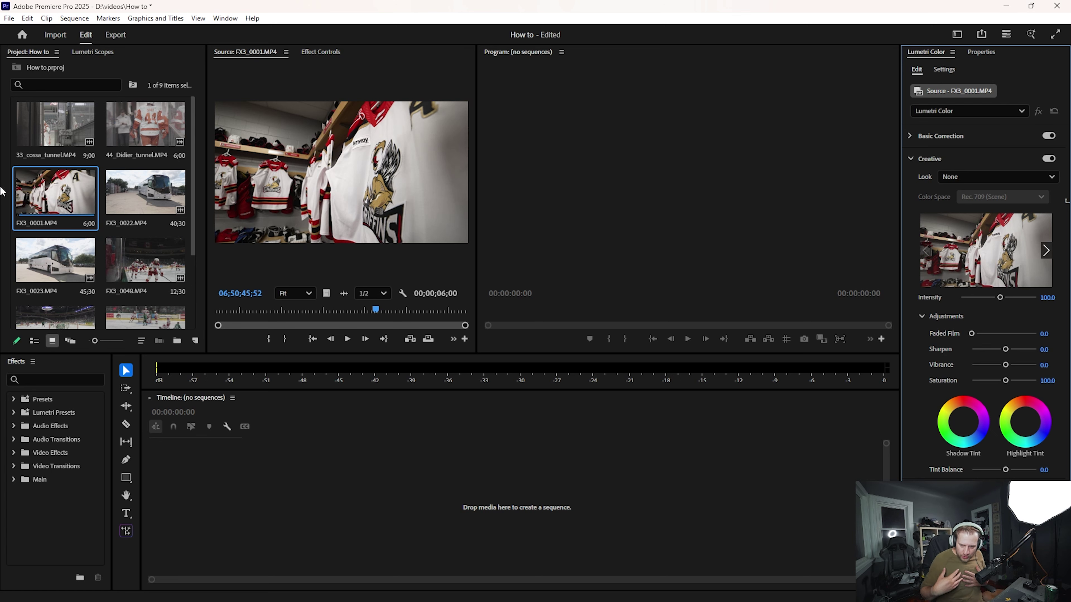
Step: Create a new sequence from the clip FX3_0001.MP4
right_click(24, 206)
key("Escape")
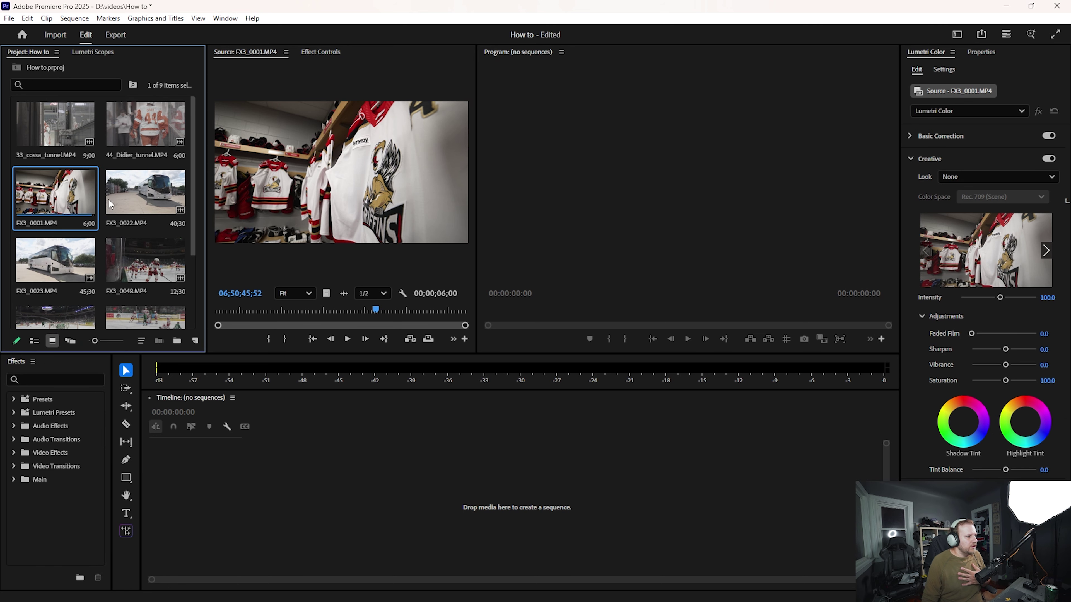
right_click(50, 205)
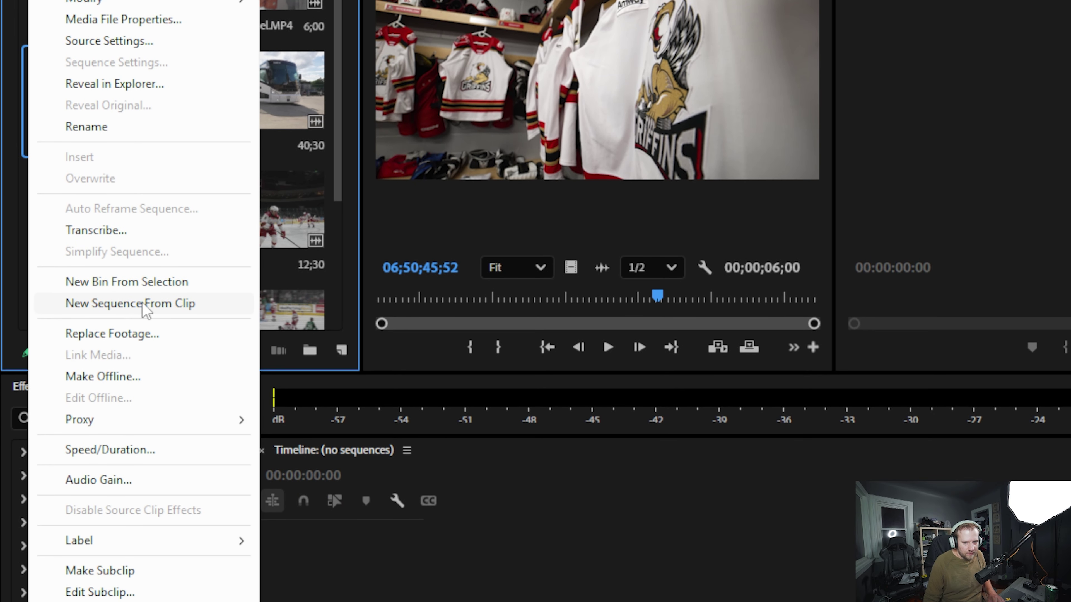
left_click(143, 306)
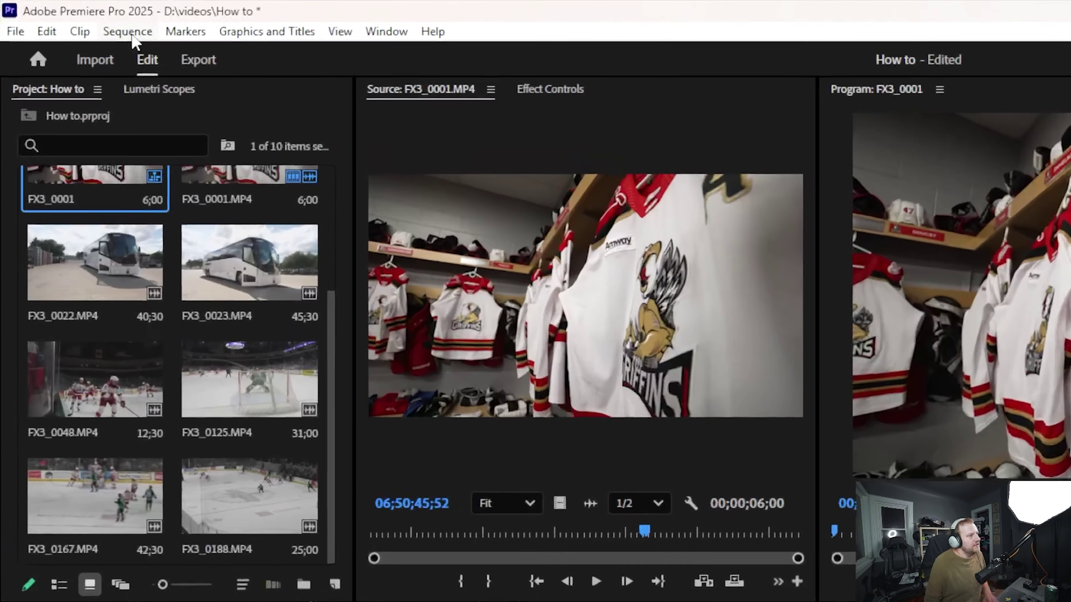
Step: Open the settings of the FX3_0001 sequence and set its editing mode to ARRI Cinema
left_click(78, 24)
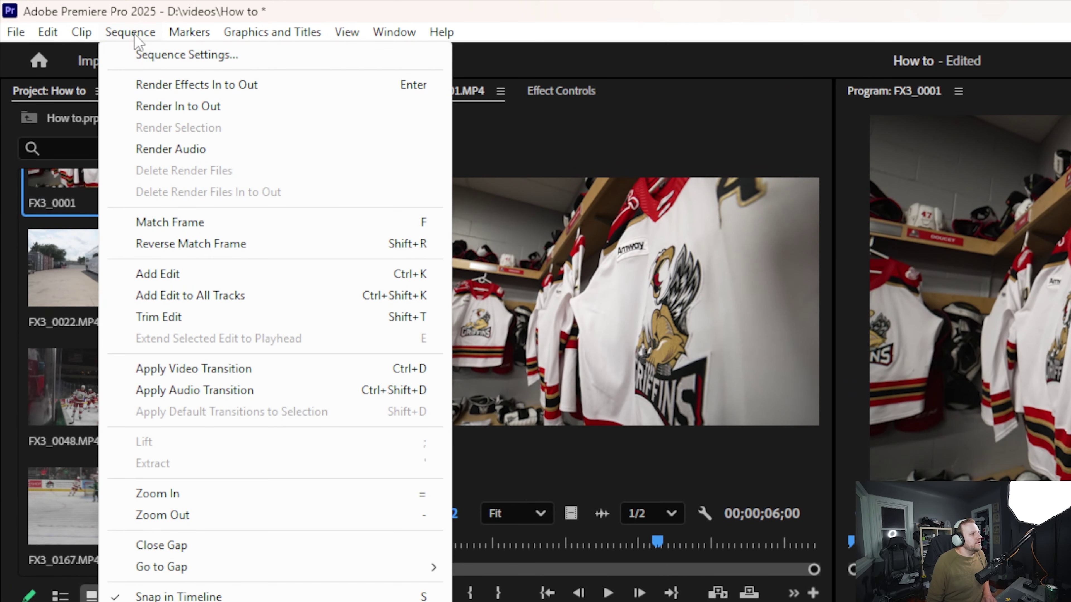
left_click(159, 59)
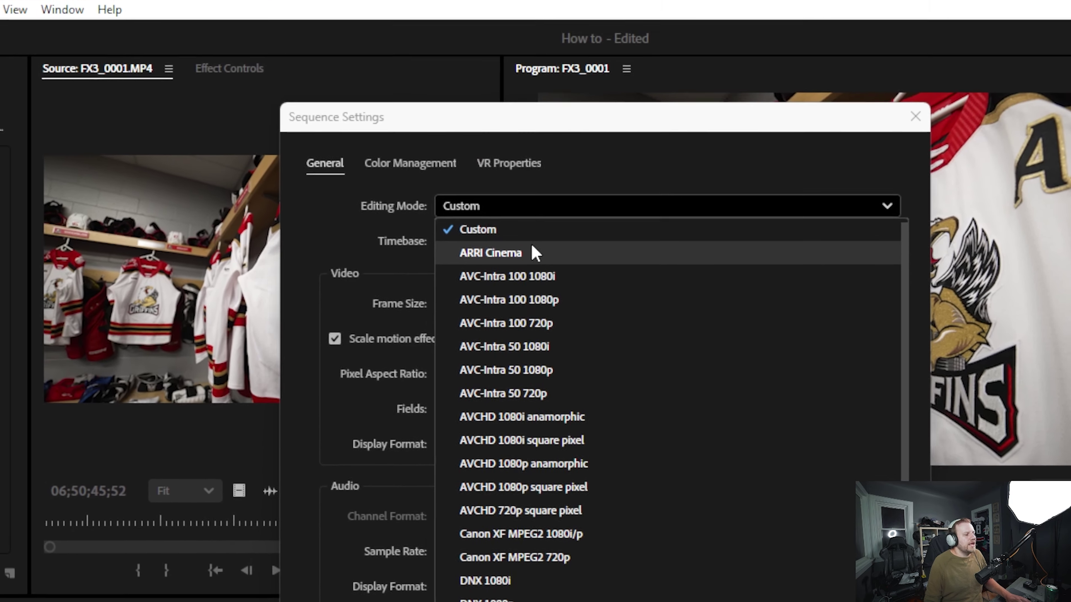
scroll(540, 235, "down", 4)
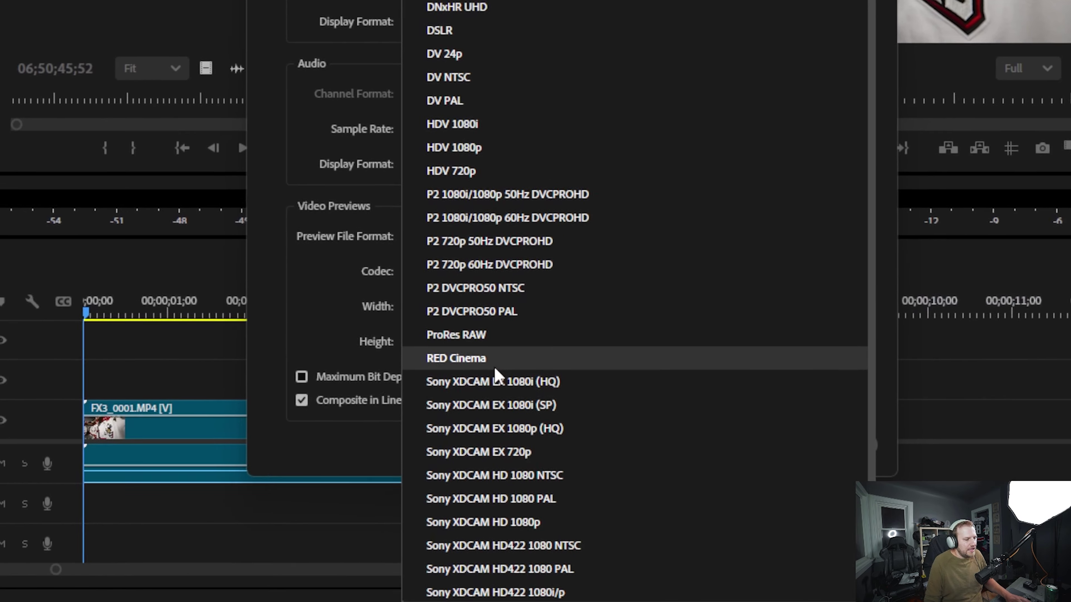
scroll(436, 386, "up", 5)
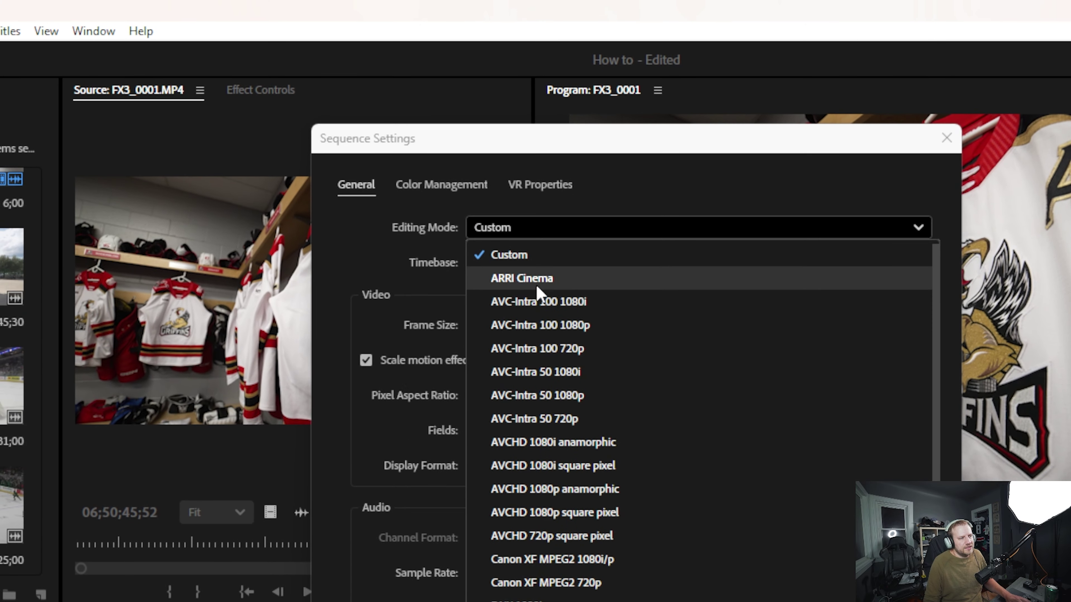
left_click(534, 279)
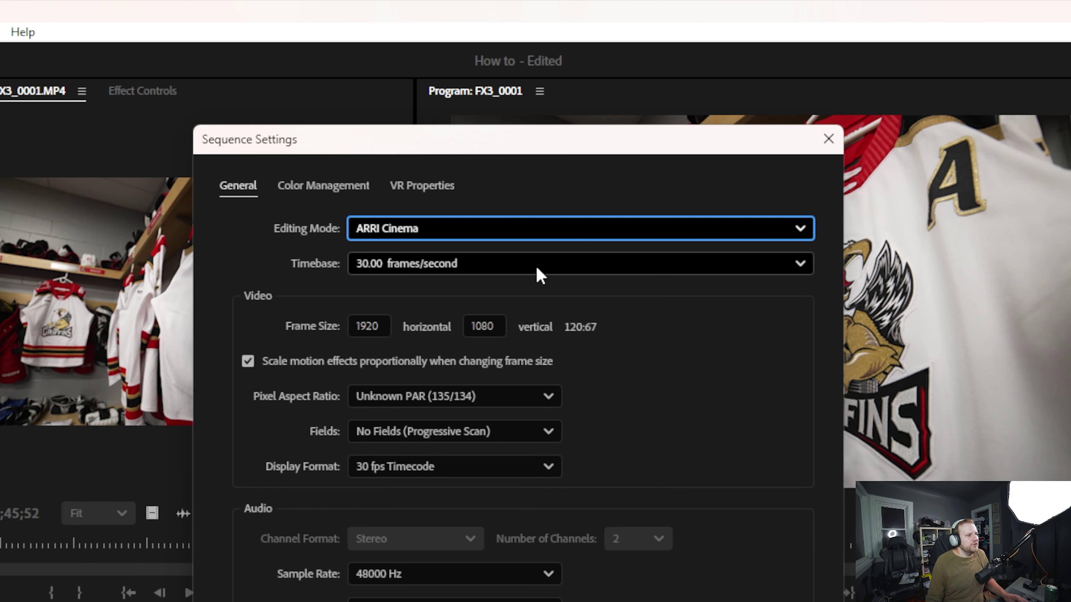
Step: Set the sequence's timebase to 23.976 frames/second
left_click(536, 266)
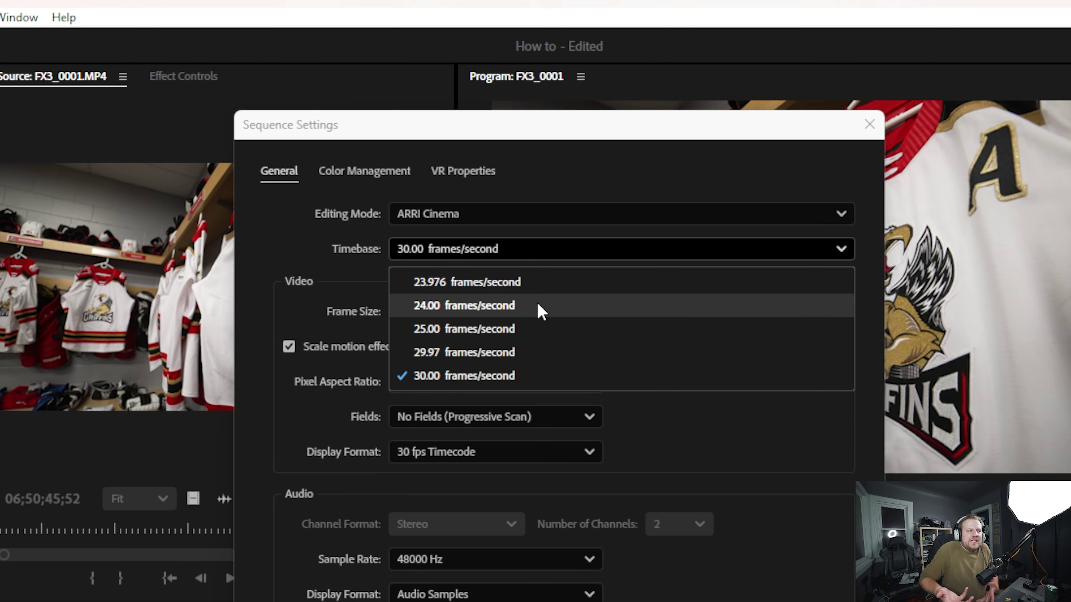
left_click(538, 284)
left_click(465, 253)
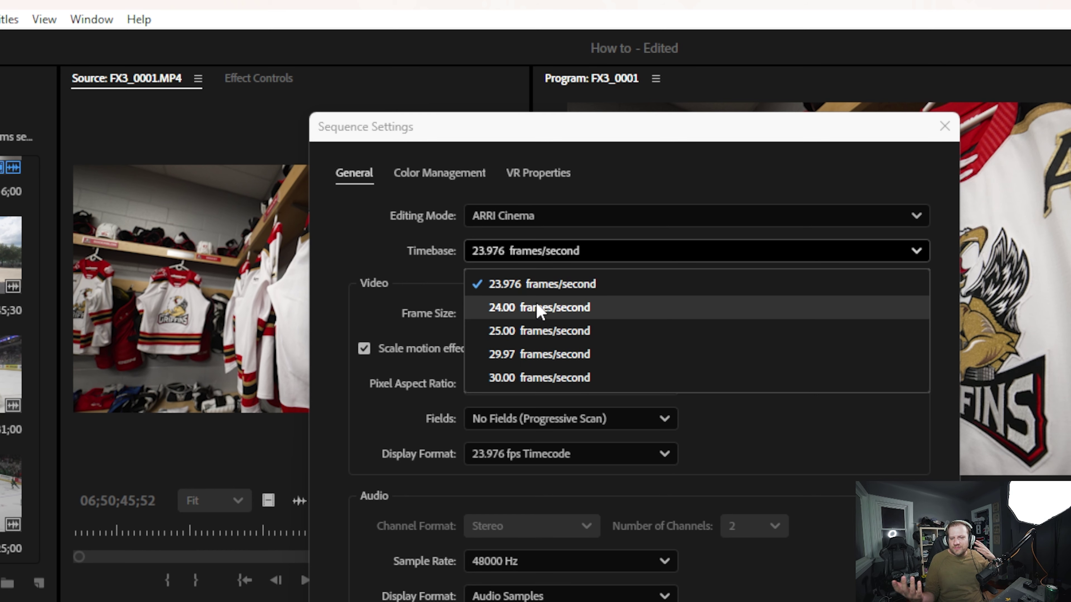
left_click(551, 287)
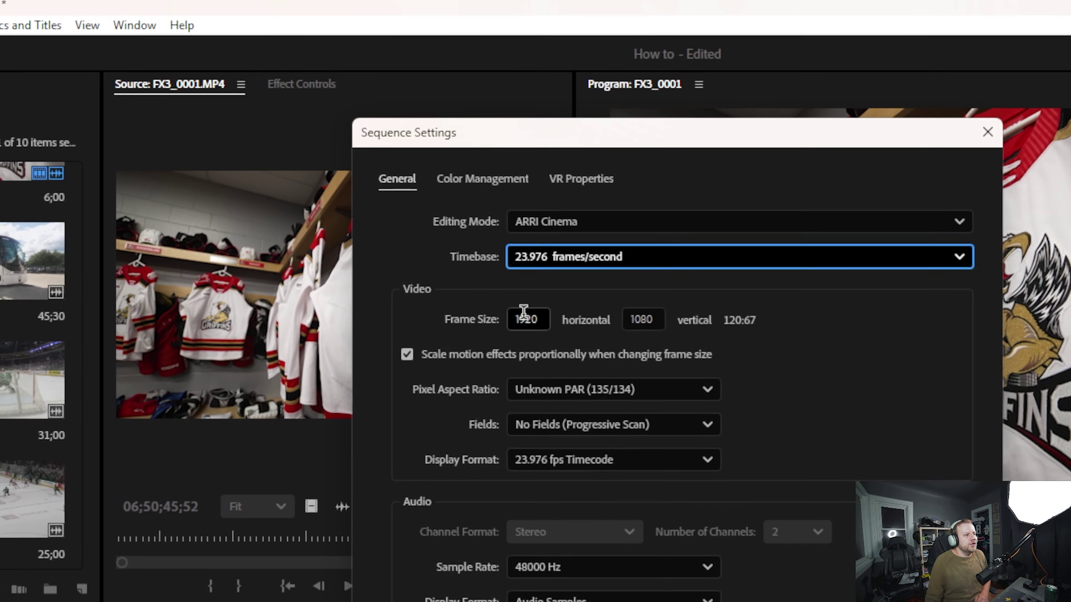
Step: Check the sequence's horizontal and vertical frame size and set its pixel aspect ratio to Square Pixels (1.0)
left_click(462, 324)
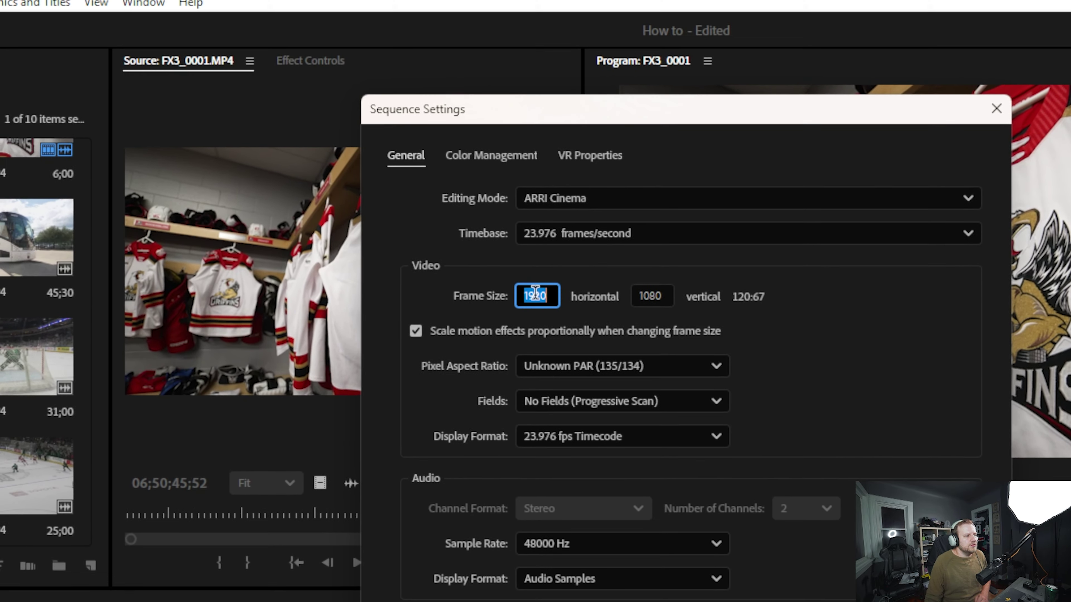
left_click(656, 301)
double_click(577, 298)
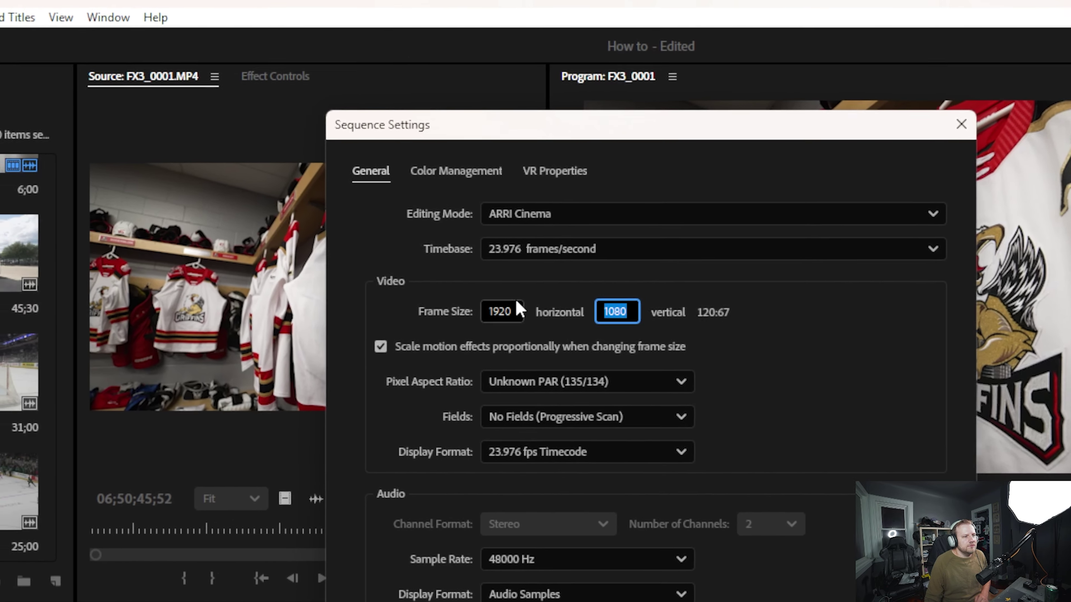
left_click(504, 354)
left_click(552, 363)
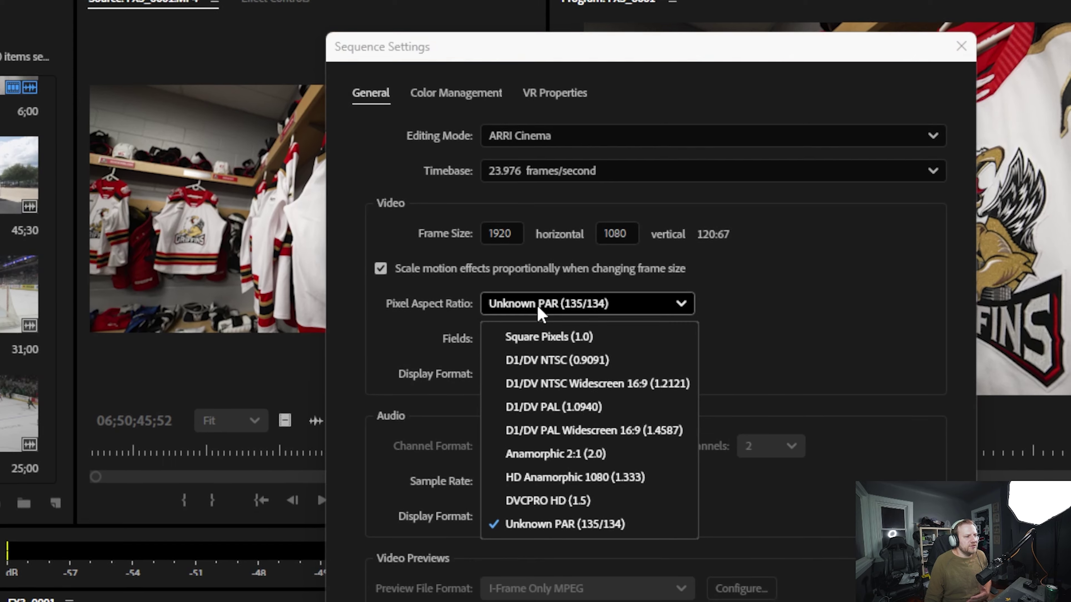
left_click(558, 398)
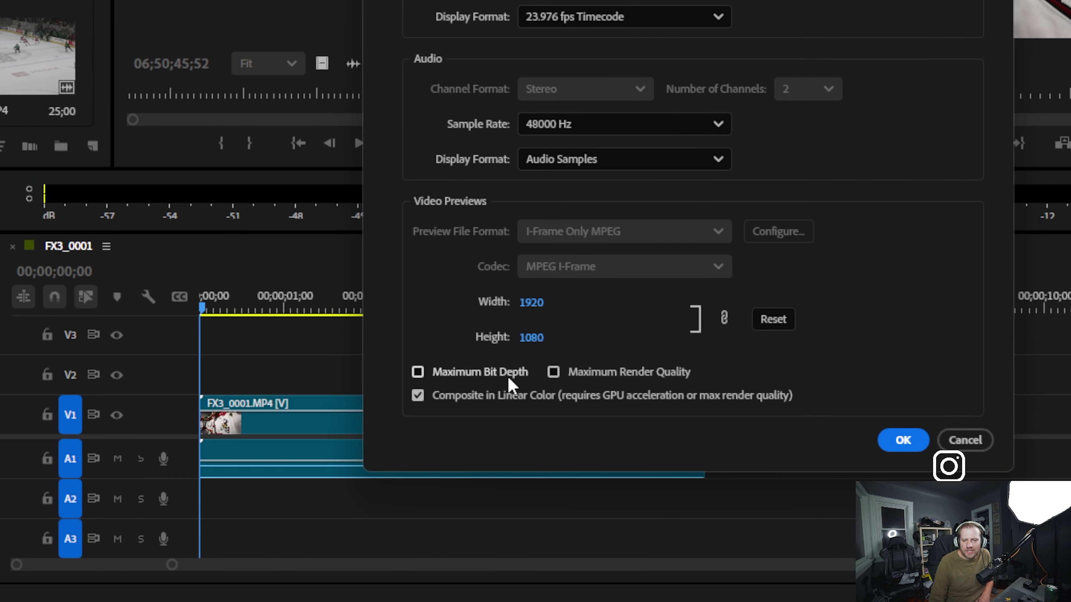
Step: Enable Maximum Bit Depth and Maximum Render Quality for the video previews, and apply the sequence settings, accepting deletion of the existing previews
left_click(538, 380)
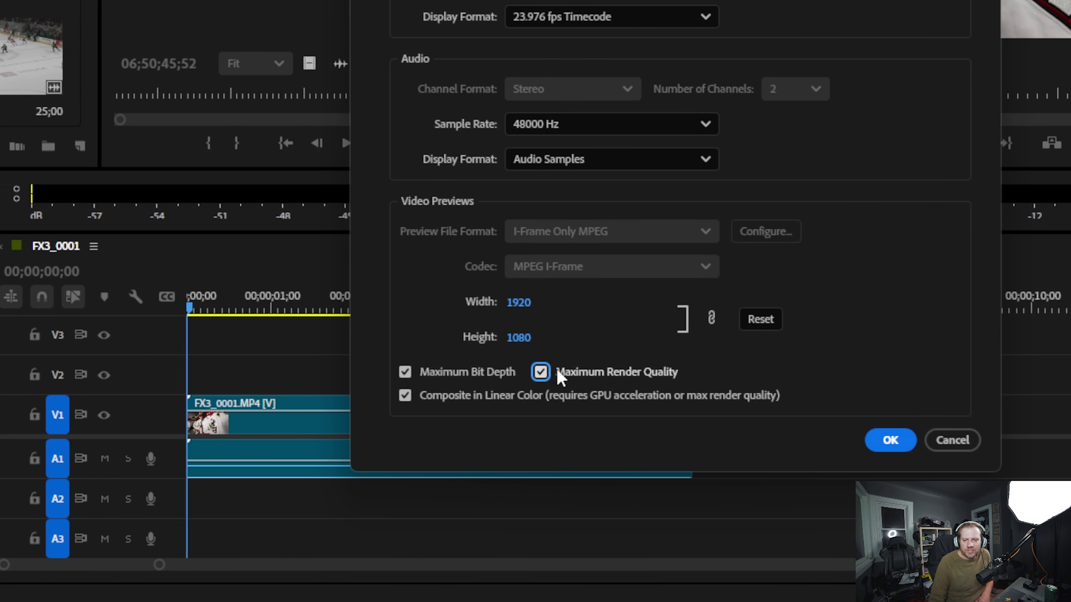
left_click(583, 372)
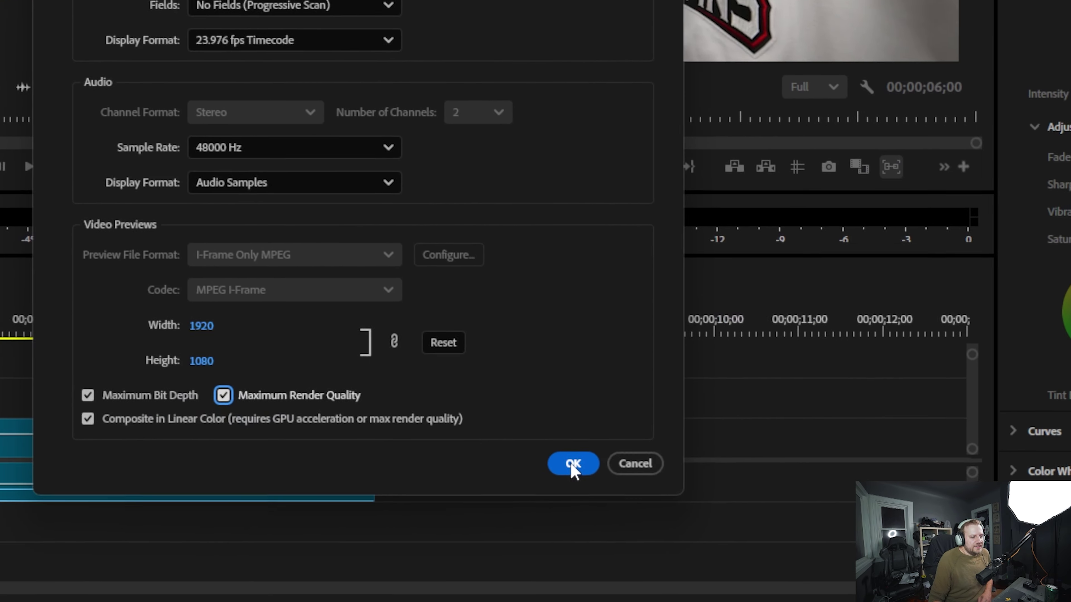
left_click(693, 553)
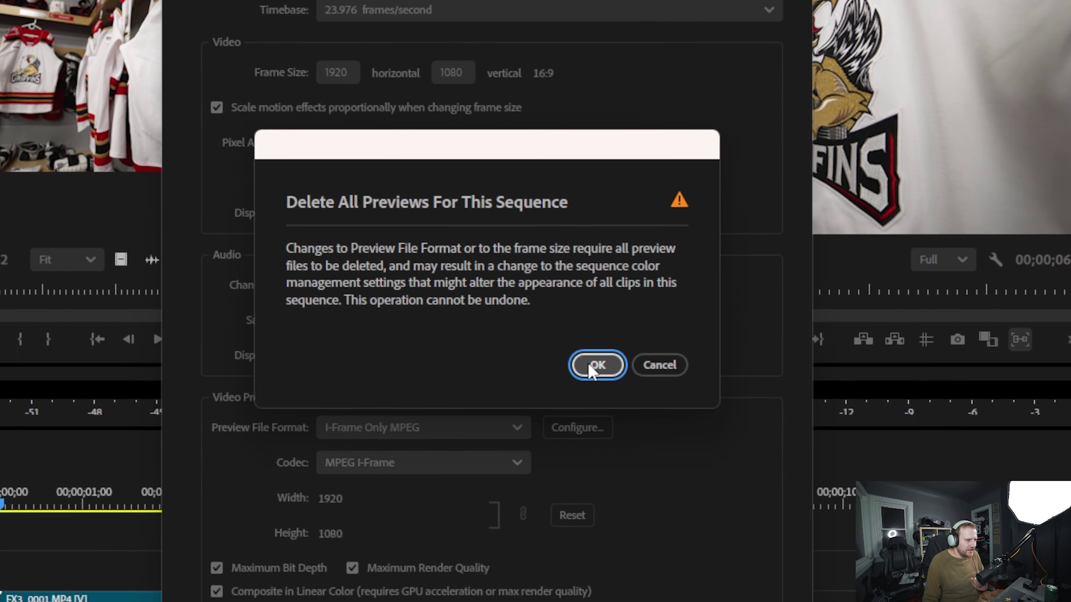
key("Return")
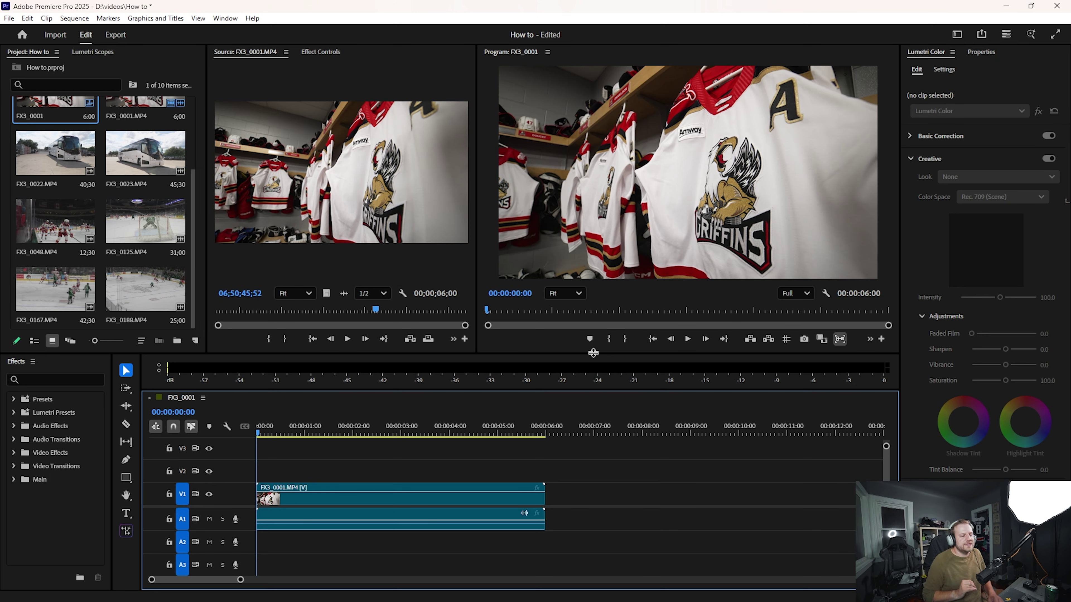
key("space")
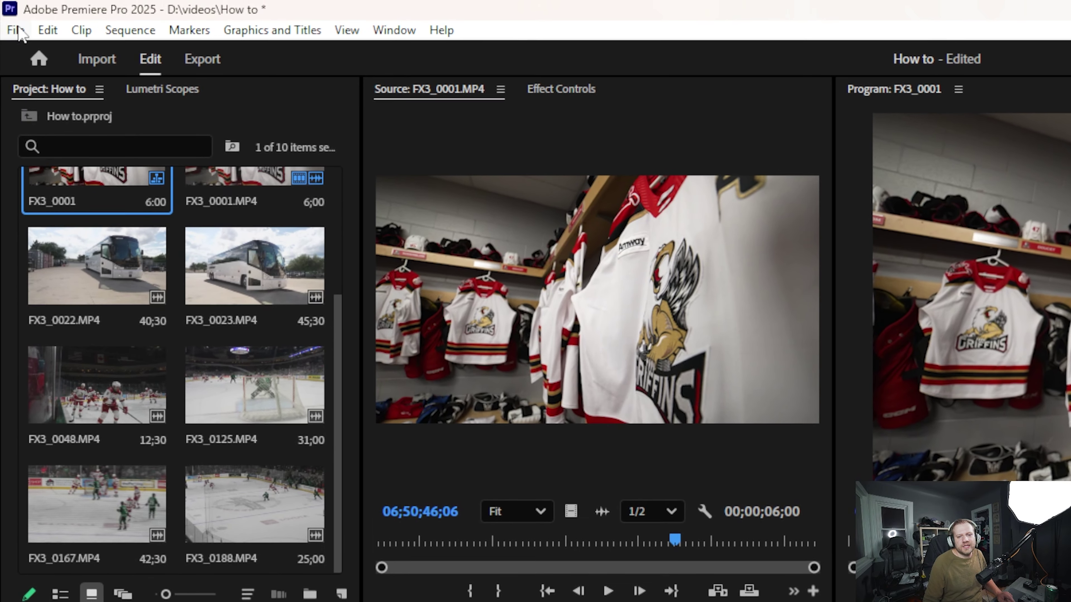
Step: Review the HD 1080p 23.976 fps preset and the sequence name for a new sequence, and cancel without creating it
left_click(15, 25)
mouse_move(47, 33)
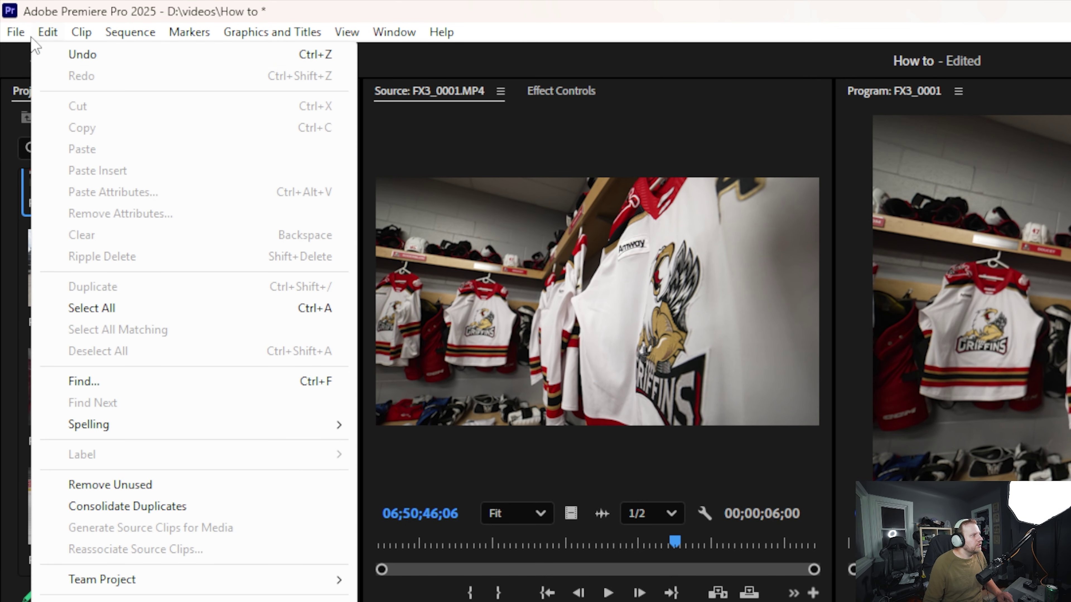
mouse_move(23, 57)
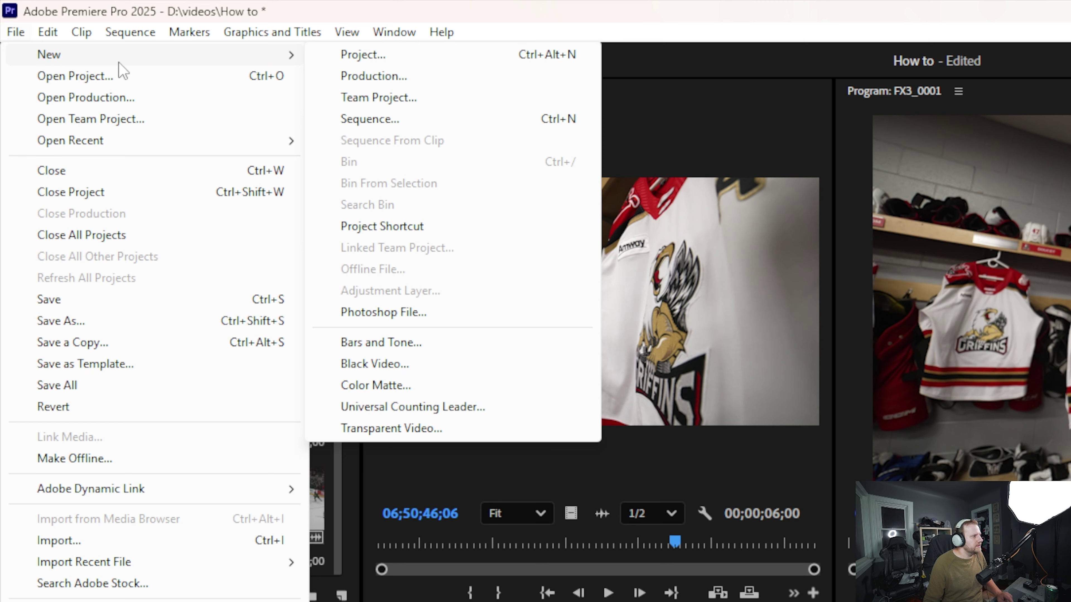
left_click(436, 126)
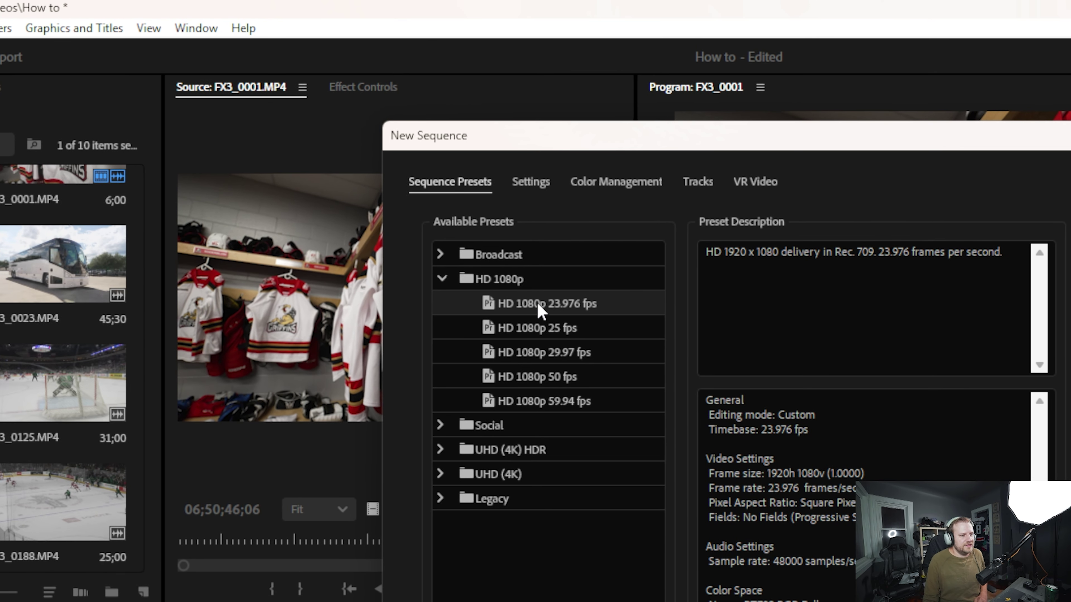
key("Left")
key("Left")
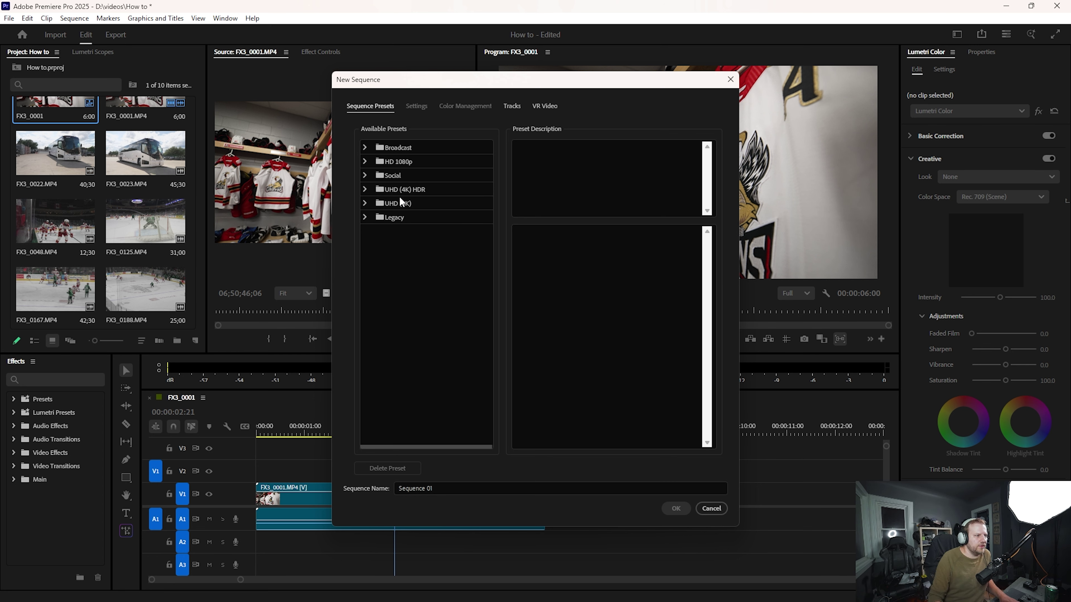
left_click(365, 162)
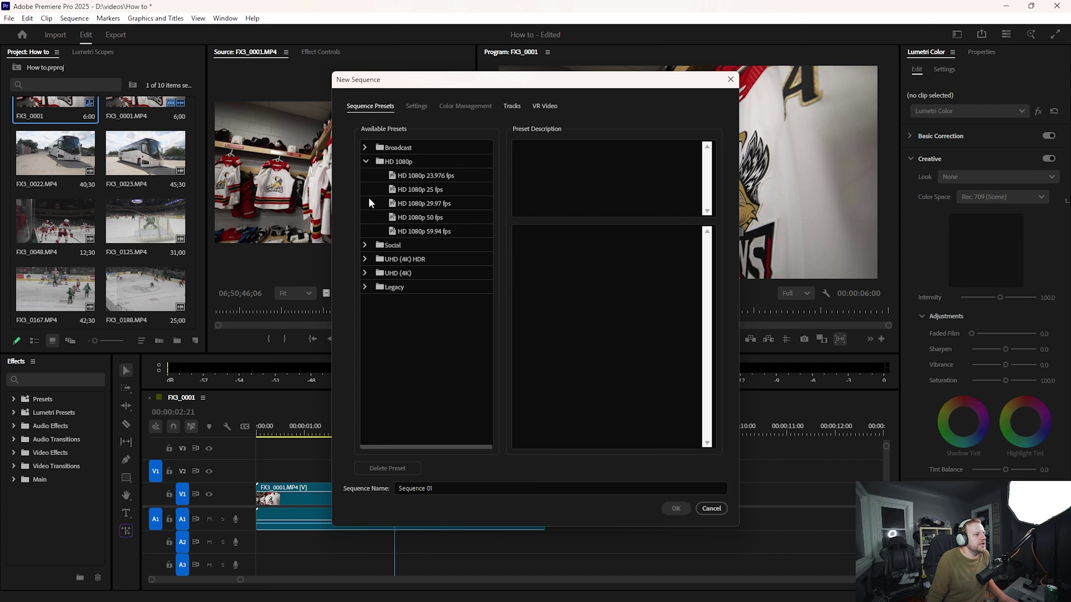
left_click(415, 175)
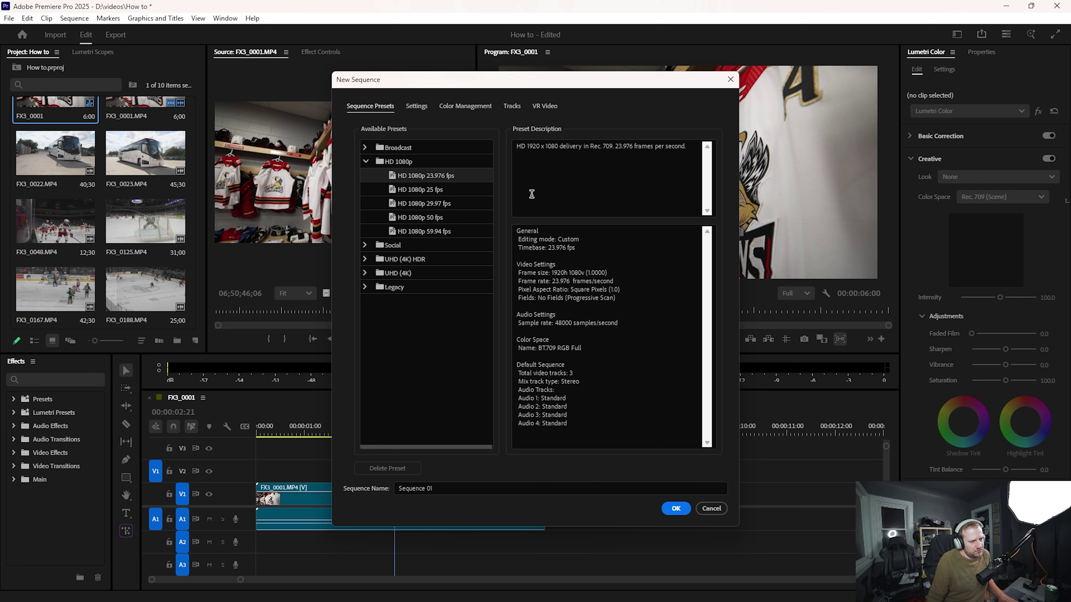
left_click(428, 487)
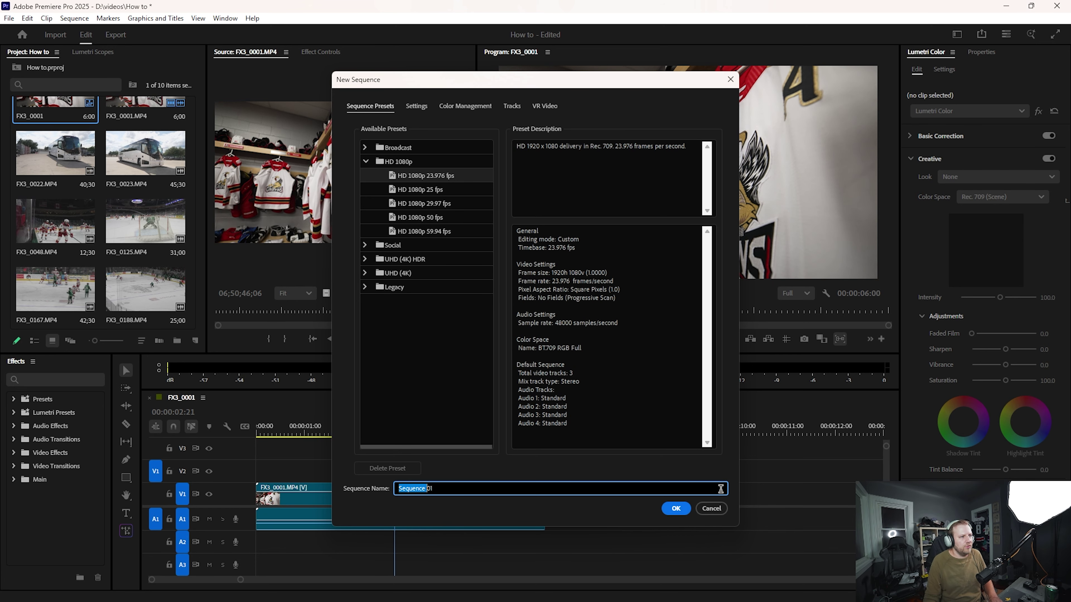
left_click(724, 510)
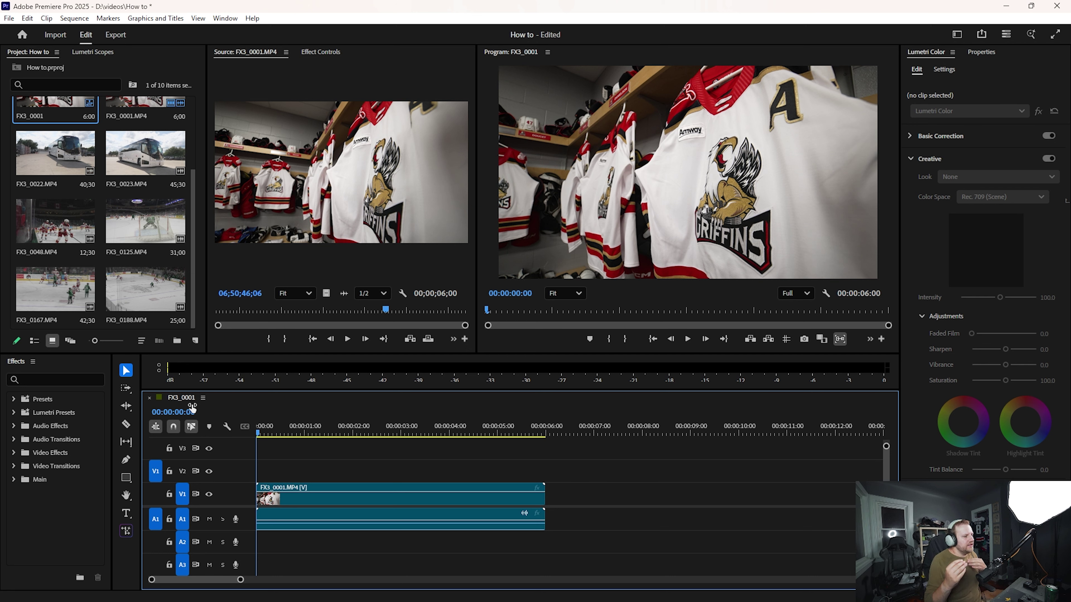
Step: Delete the FX3_0001.MP4 clip from the timeline and remove the FX3_0001 sequence from the project
mouse_move(152, 169)
left_mouse_down()
mouse_move(359, 476)
mouse_move(136, 175)
left_mouse_up()
left_click(322, 504)
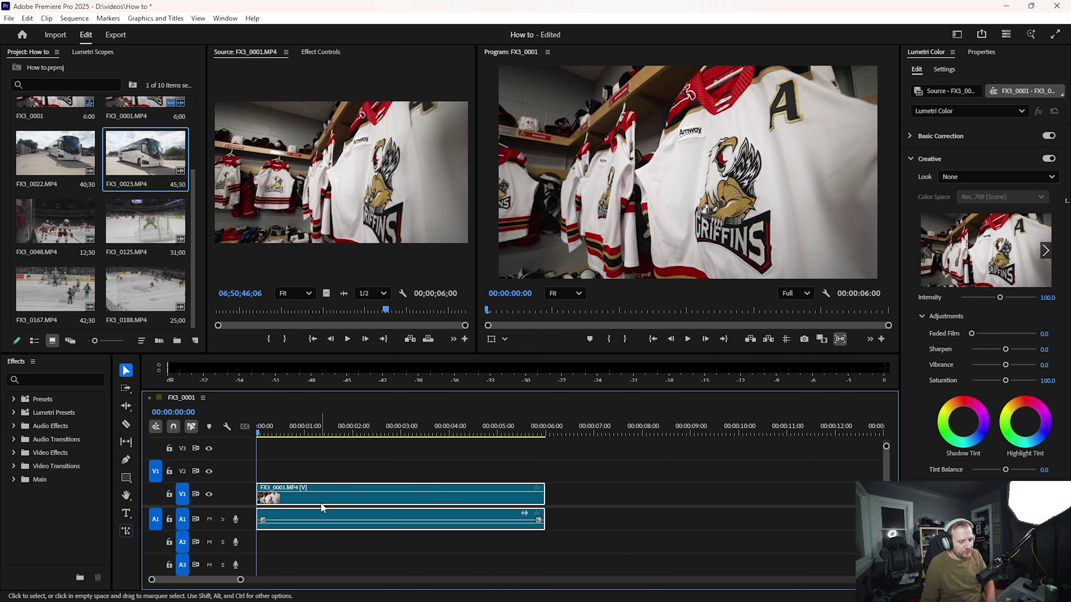
key("Delete")
scroll(102, 246, "up", 3)
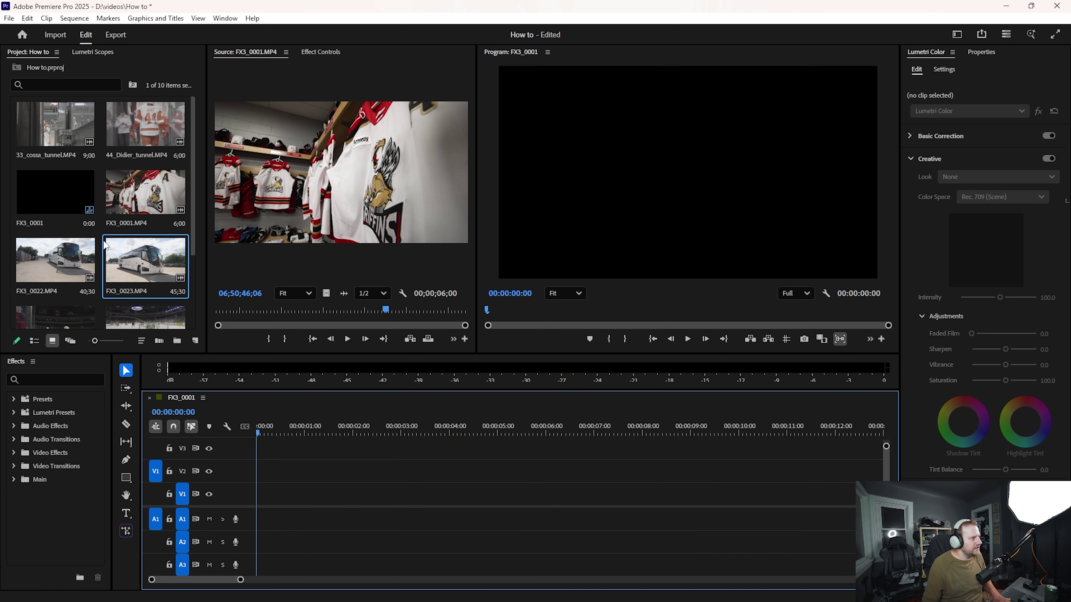
left_click(74, 209)
key("Delete")
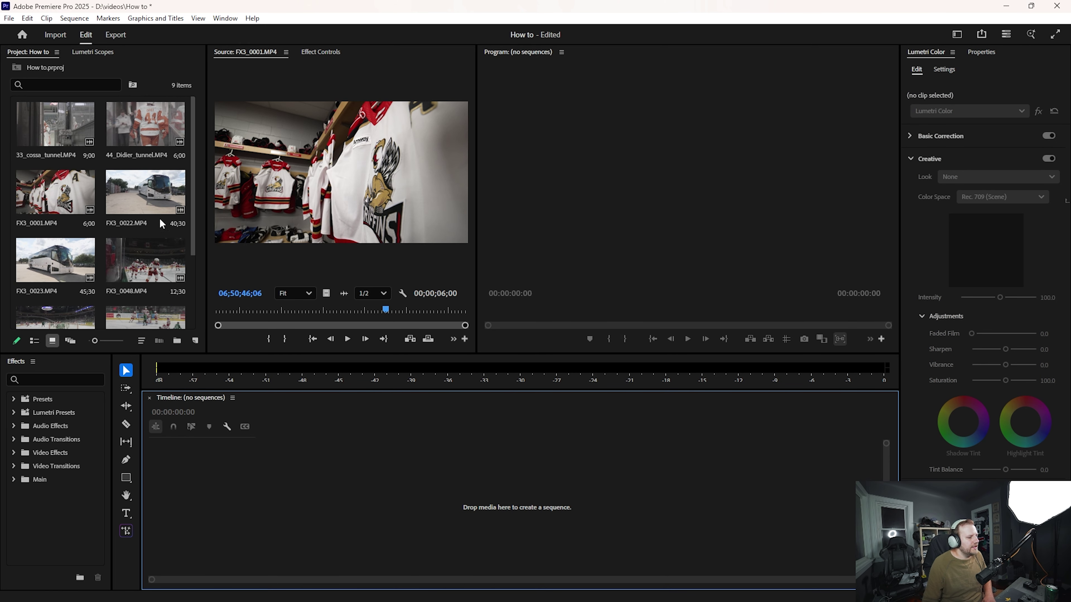
Step: Create a new sequence by placing the clip FX3_0001.MP4 in the empty timeline
right_click(150, 206)
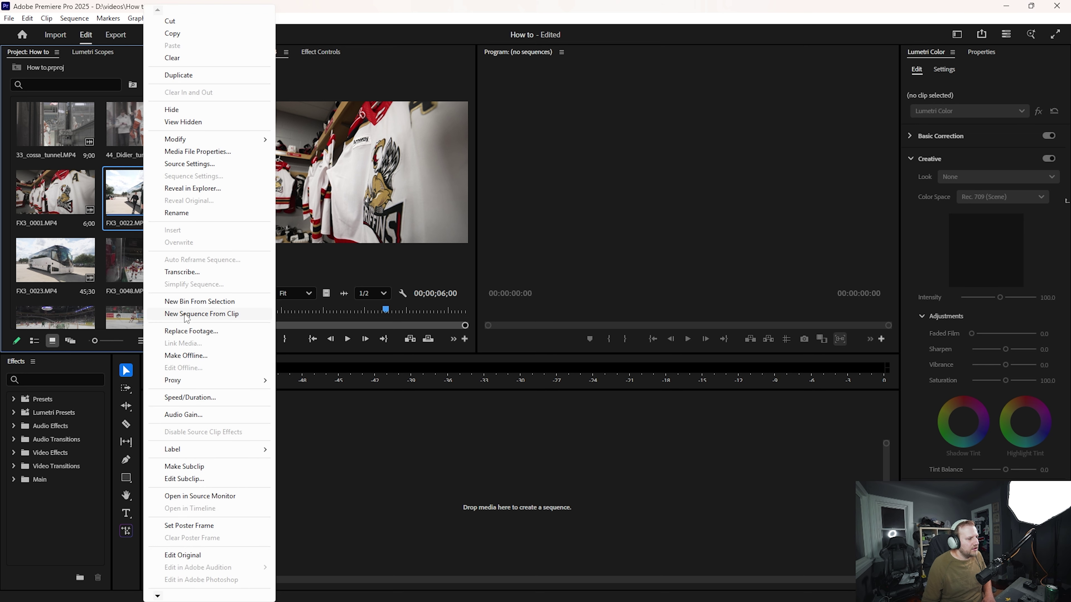
left_click(134, 251)
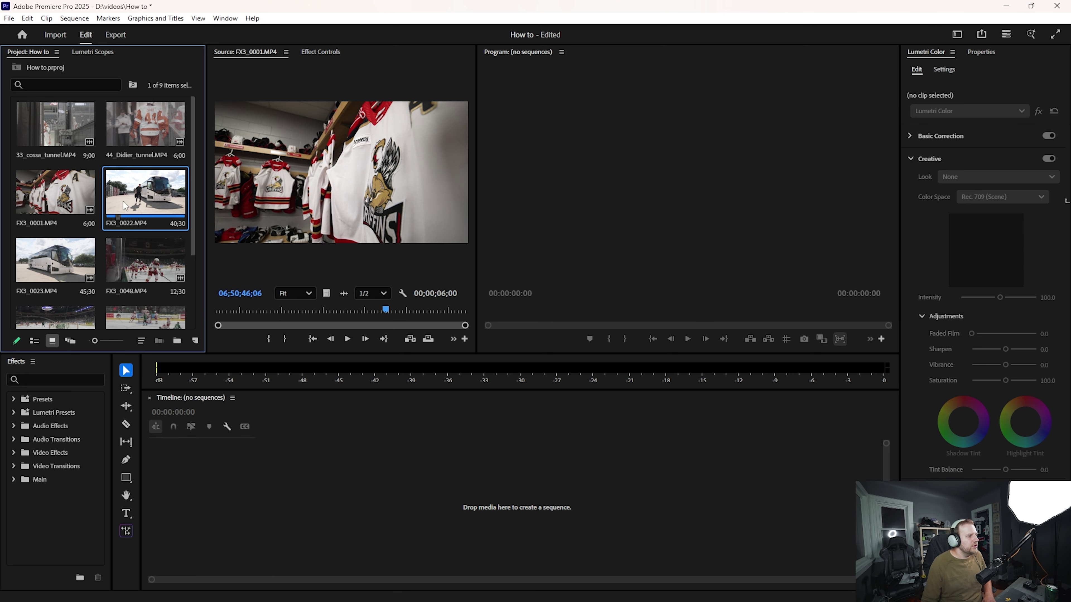
left_click_drag(61, 184, 347, 450)
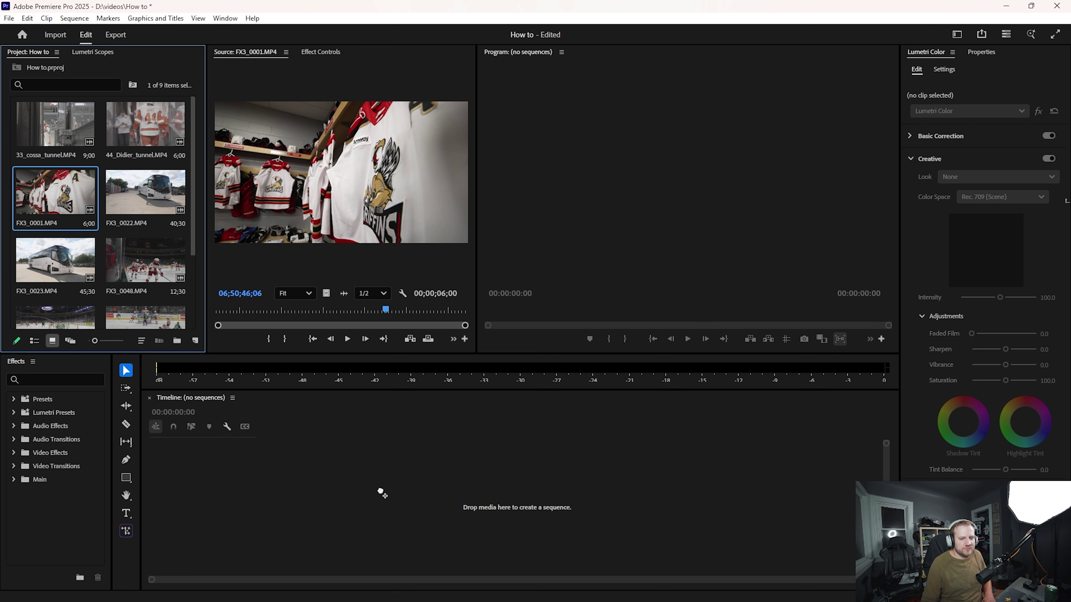
left_click_drag(381, 492, 379, 490)
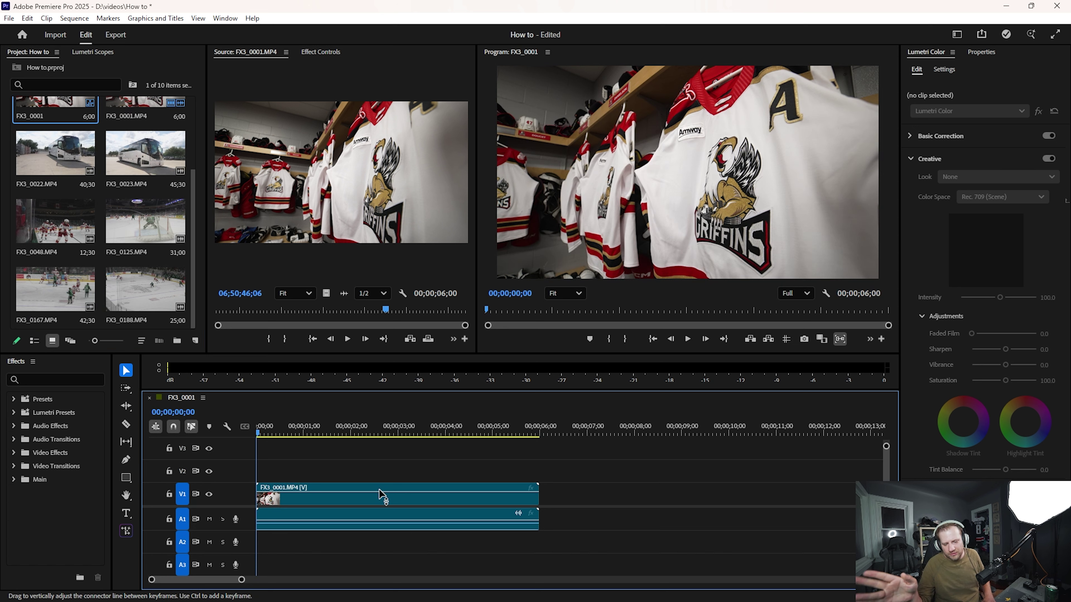
Step: Review the settings of the new FX3_0001 sequence and close them without changes
left_click(74, 18)
left_click(131, 33)
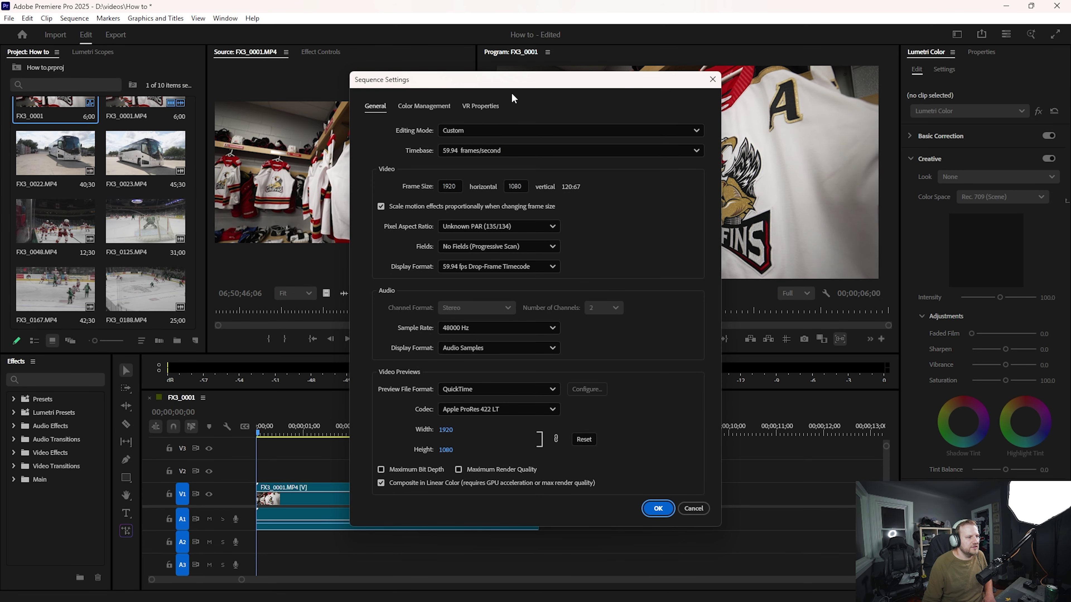
left_click(694, 511)
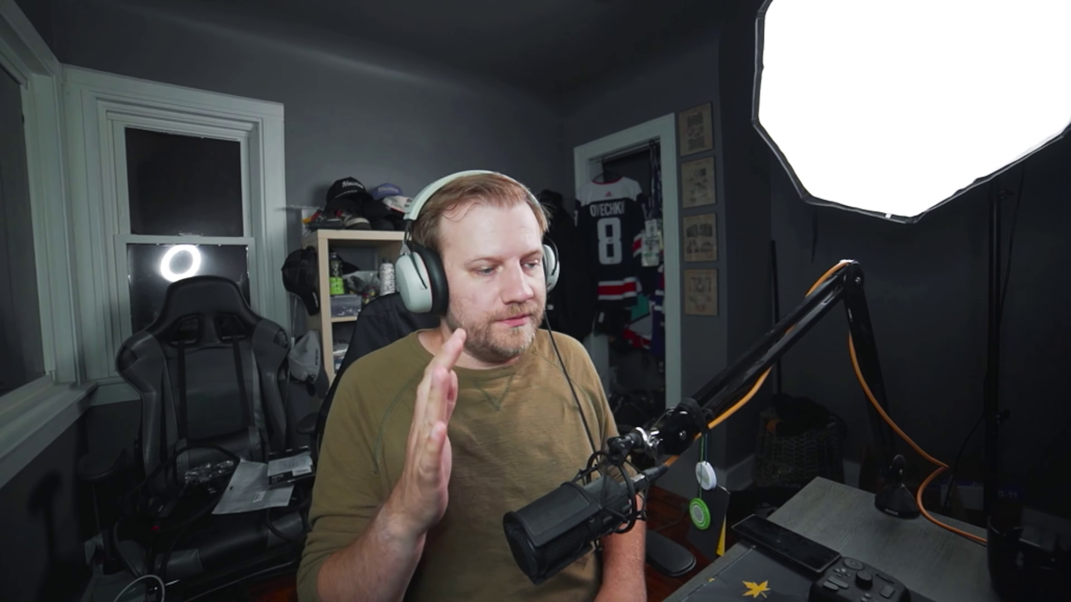